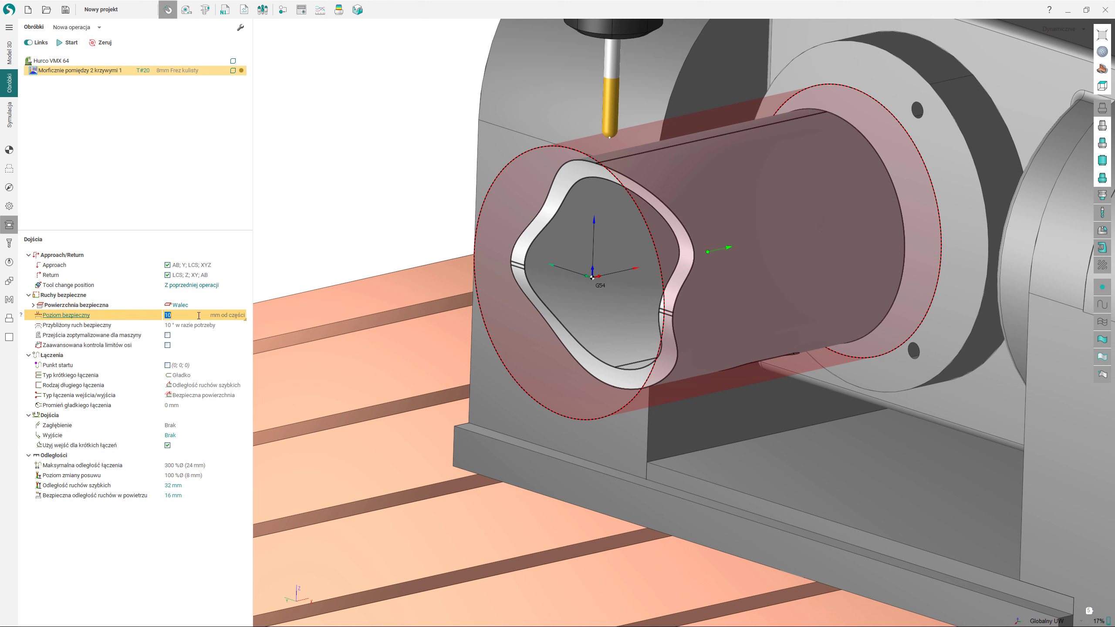
Configure the morph operation's links with a 20 mm safe level, advanced axis limit control and normal-arc (Łuk po normalnej) lead-in and lead-out.
type("0")
key("Return")
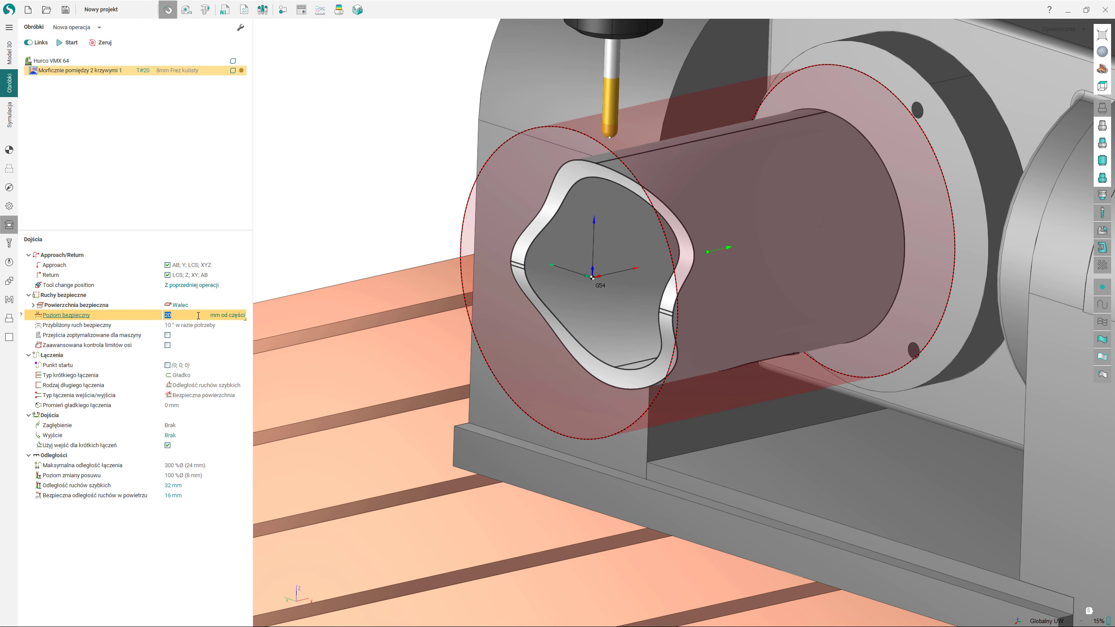
left_click(167, 344)
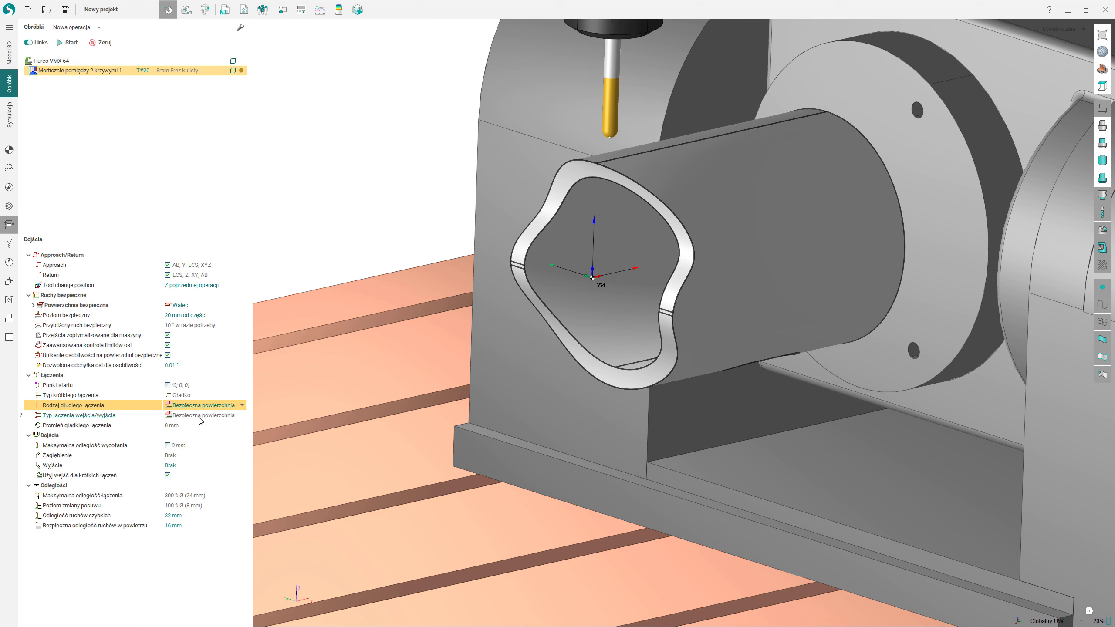
left_click(186, 457)
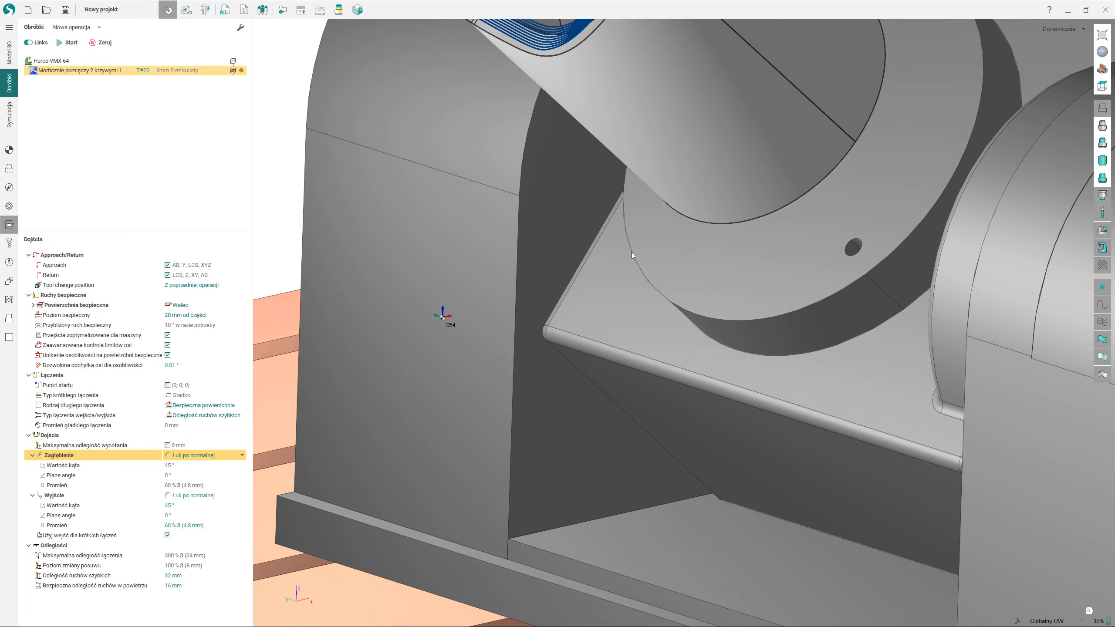
Examine the calculated morph toolpath and its approach and return moves around the tube's wavy end.
scroll(605, 164, "down", 4)
middle_click_drag(604, 165, 619, 297)
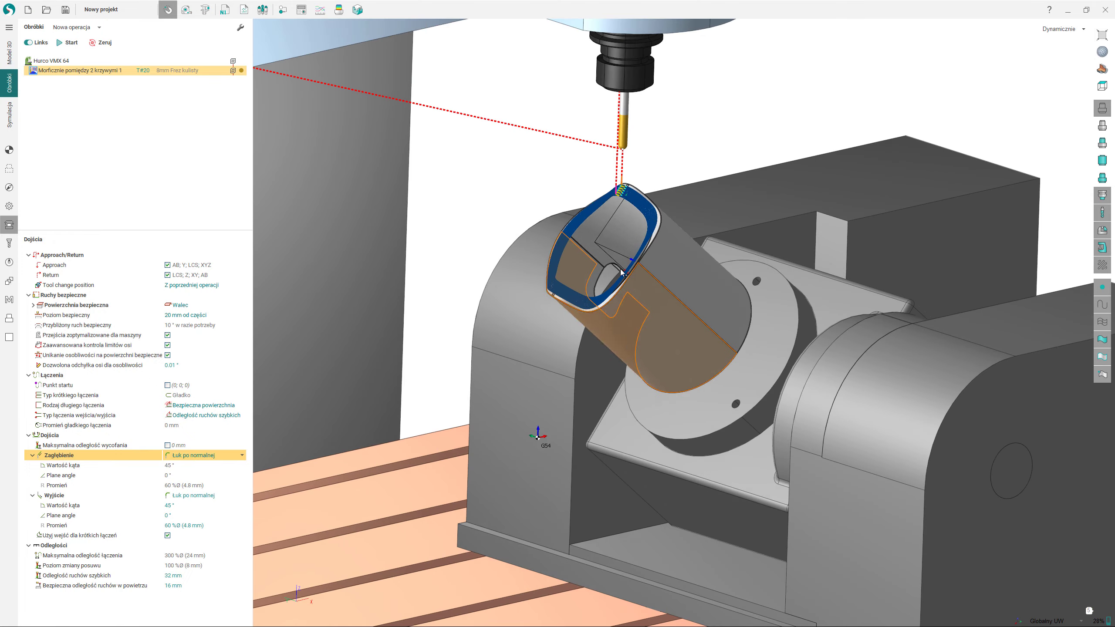
scroll(634, 212, "up", 6)
middle_click_drag(643, 219, 616, 184)
scroll(588, 81, "up", 5)
middle_click_drag(675, 102, 505, 169)
scroll(541, 310, "down", 6)
middle_click_drag(504, 169, 532, 217)
Define the stock of the Hurco VMX 64 setup as a casting (Odlew) primitive based on the current part.
left_click(9, 119)
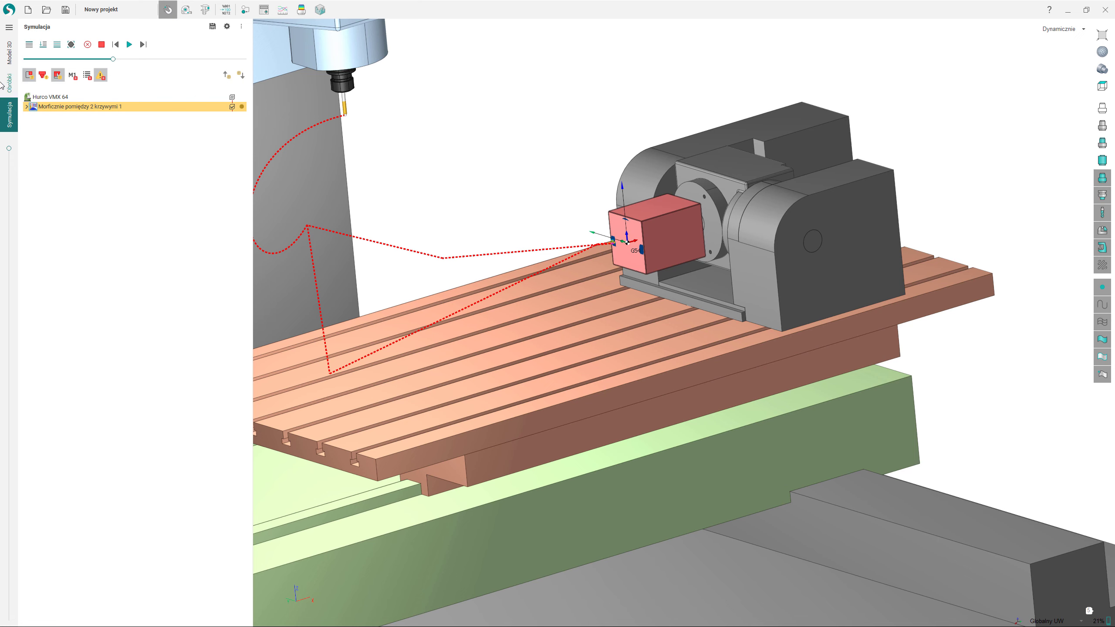
left_click(2, 85)
left_click(48, 61)
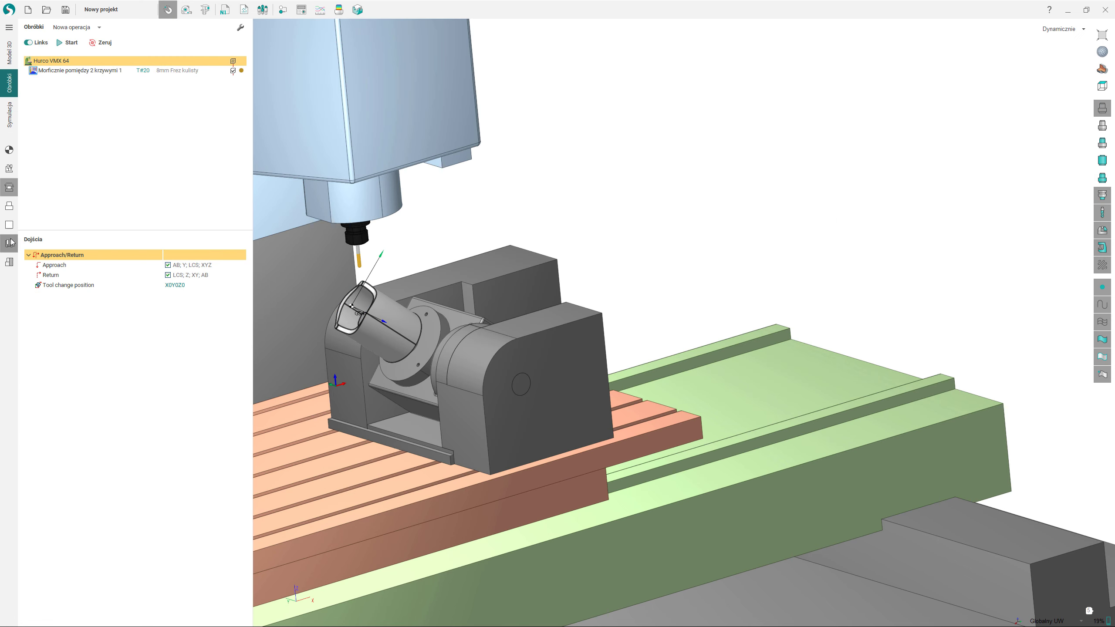
left_click(9, 227)
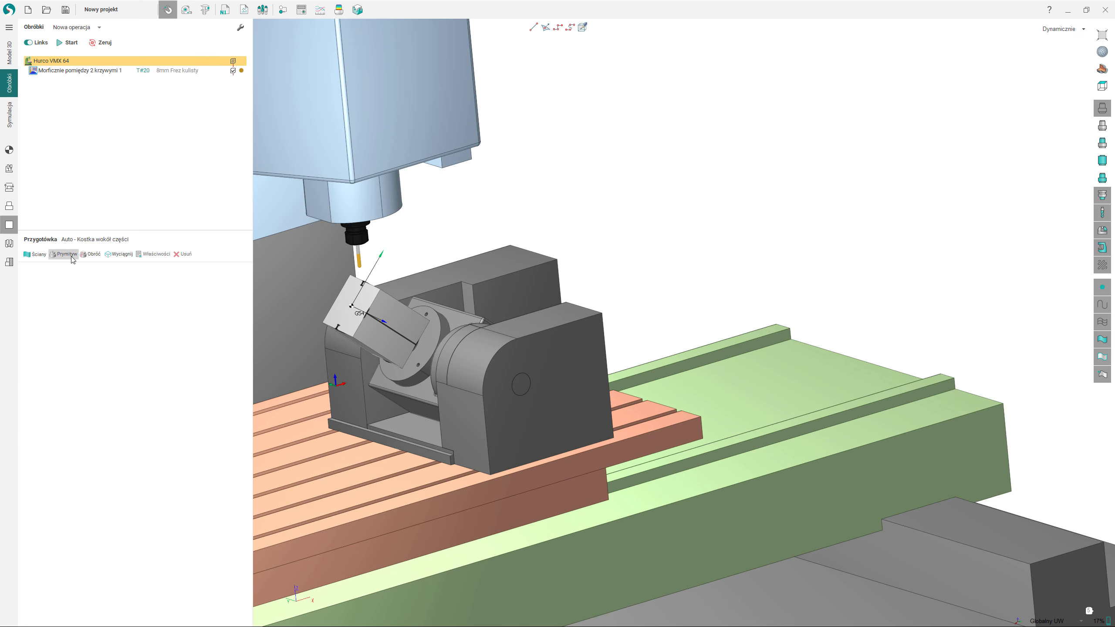
left_click(71, 258)
left_click(81, 48)
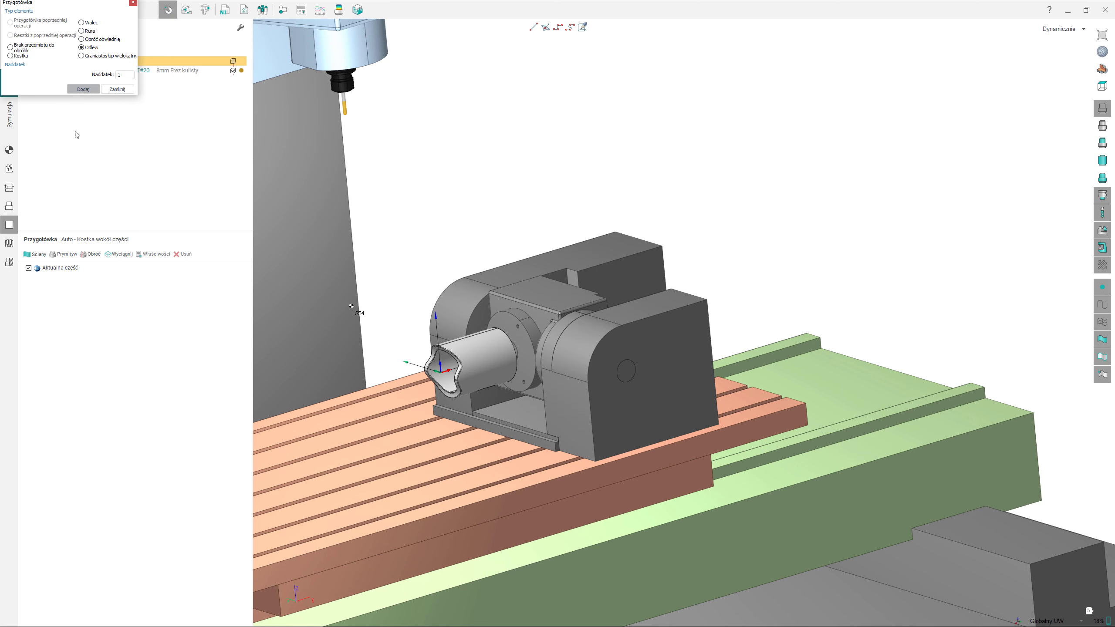
left_click(117, 89)
Restart the machining simulation of the morph operation with the casting stock and raise its playback speed.
left_click(84, 71)
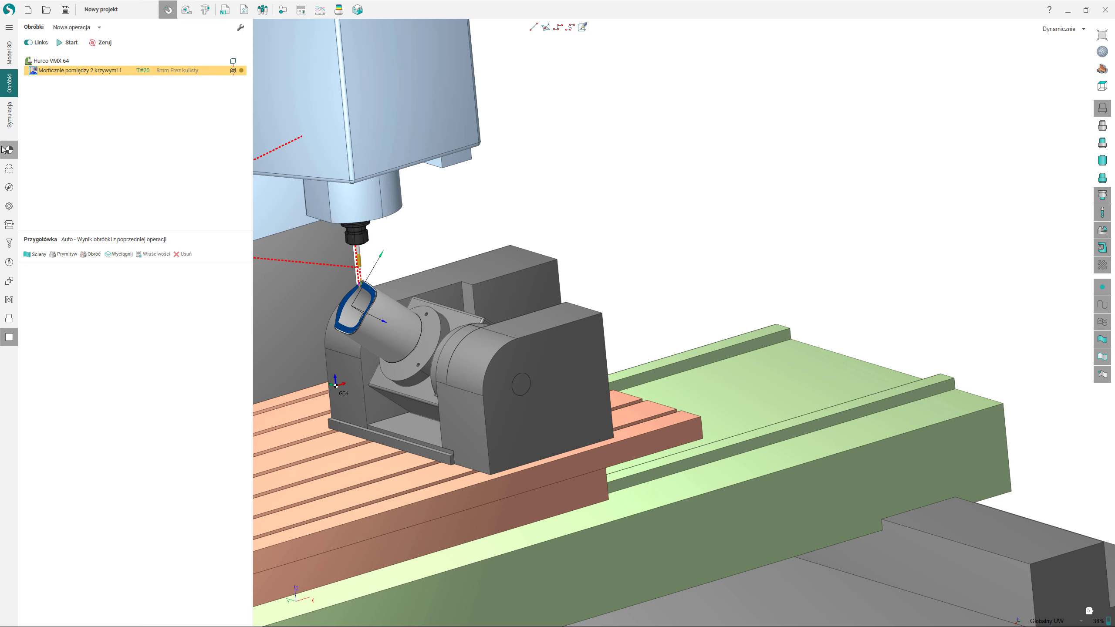
left_click(13, 120)
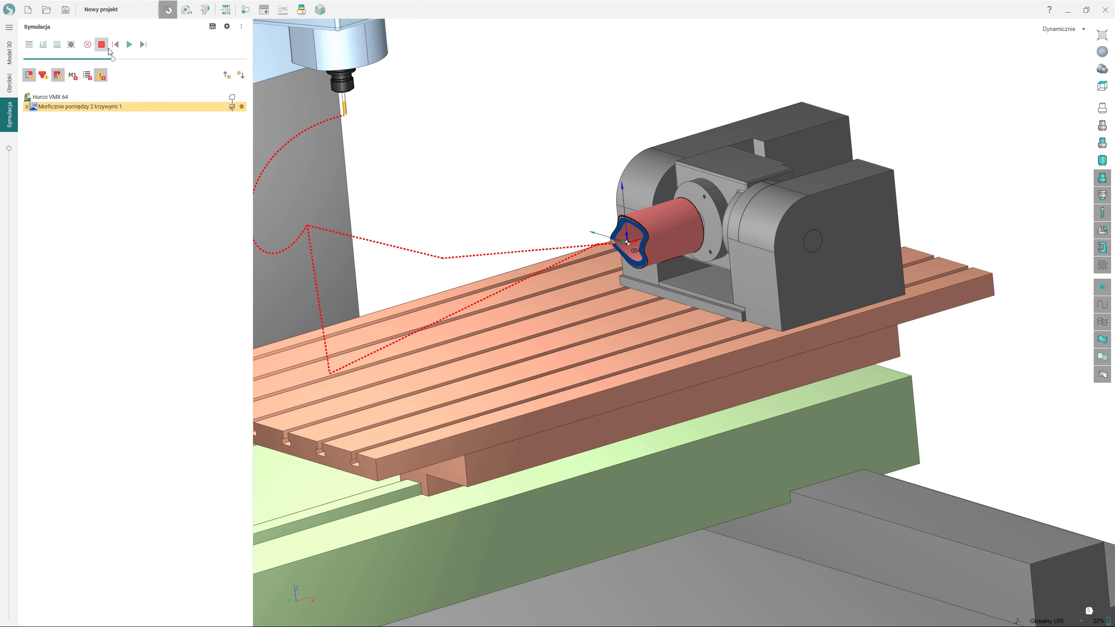
left_click(108, 49)
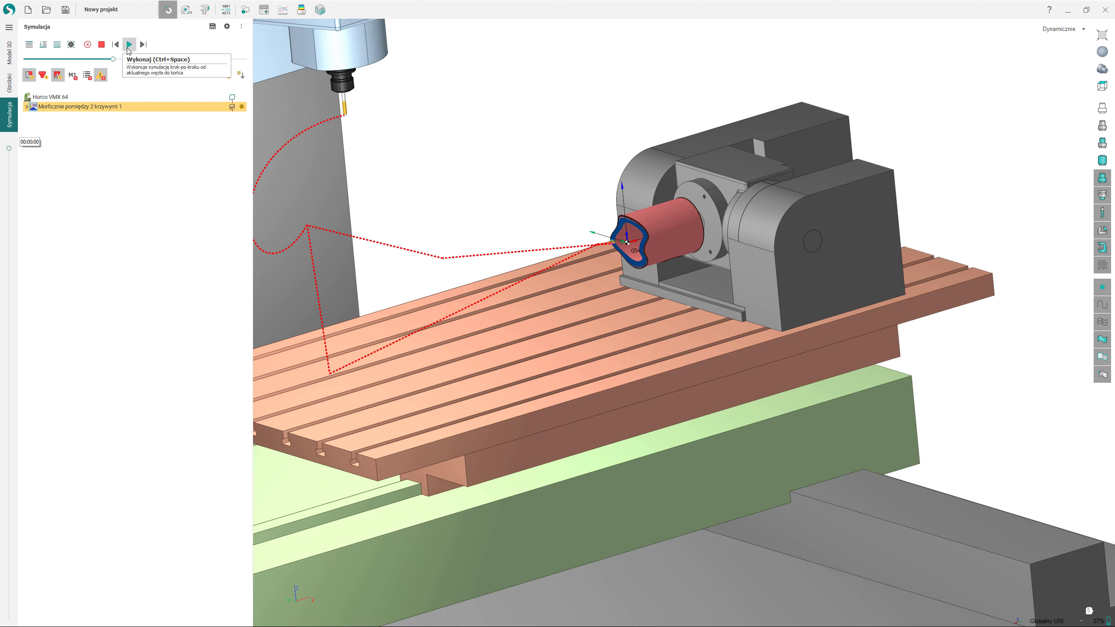
left_click(131, 46)
scroll(654, 176, "up", 3)
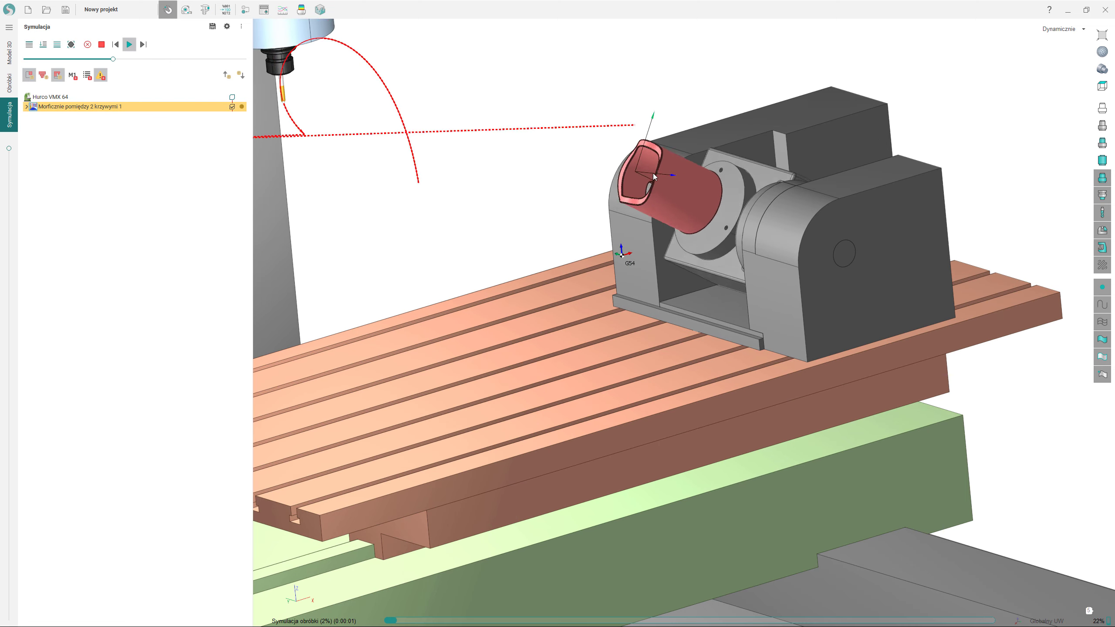
scroll(548, 219, "up", 6)
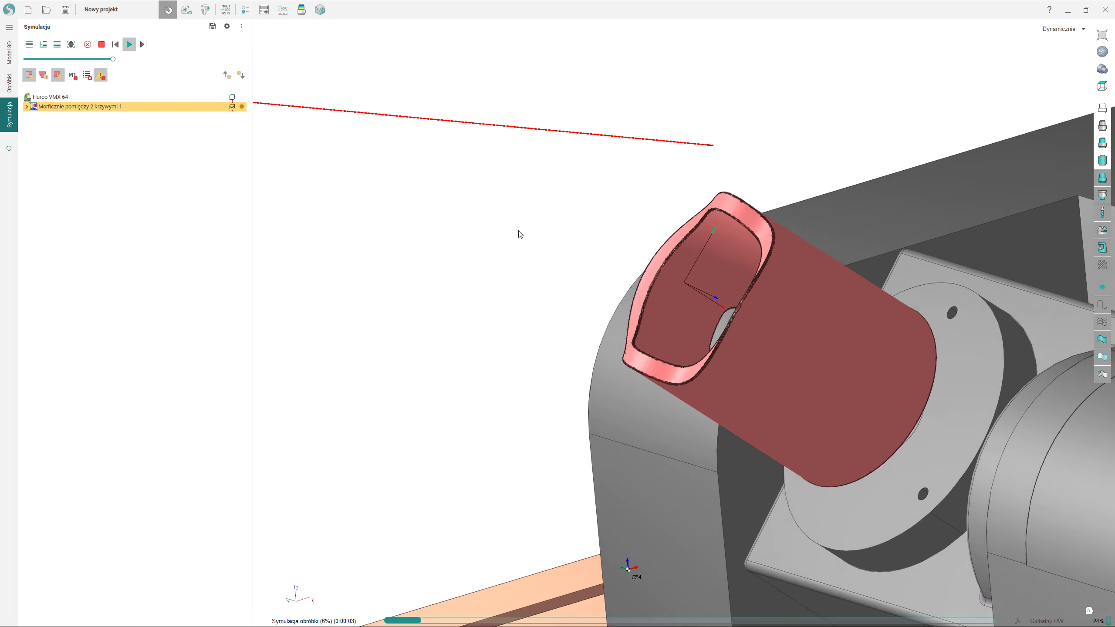
scroll(689, 252, "down", 8)
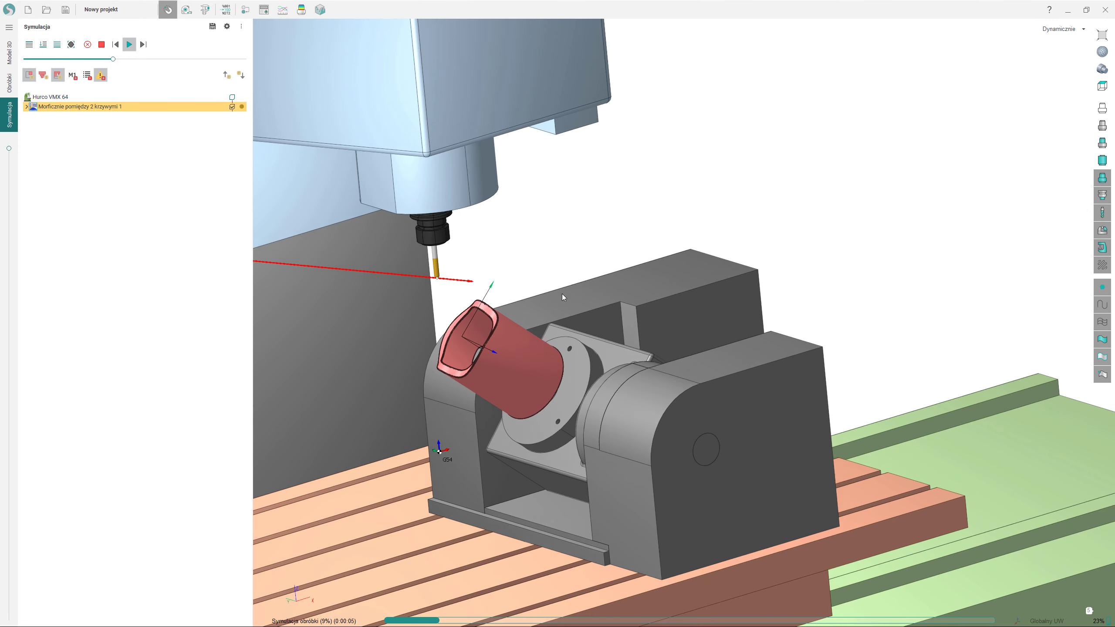
scroll(665, 232, "up", 3)
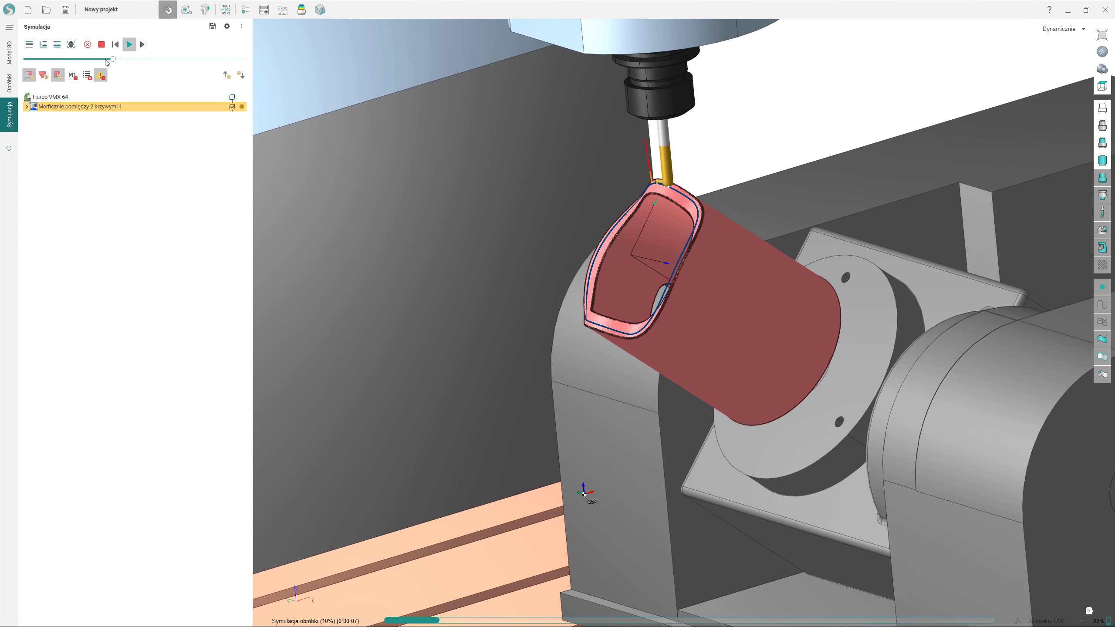
left_click_drag(113, 58, 158, 74)
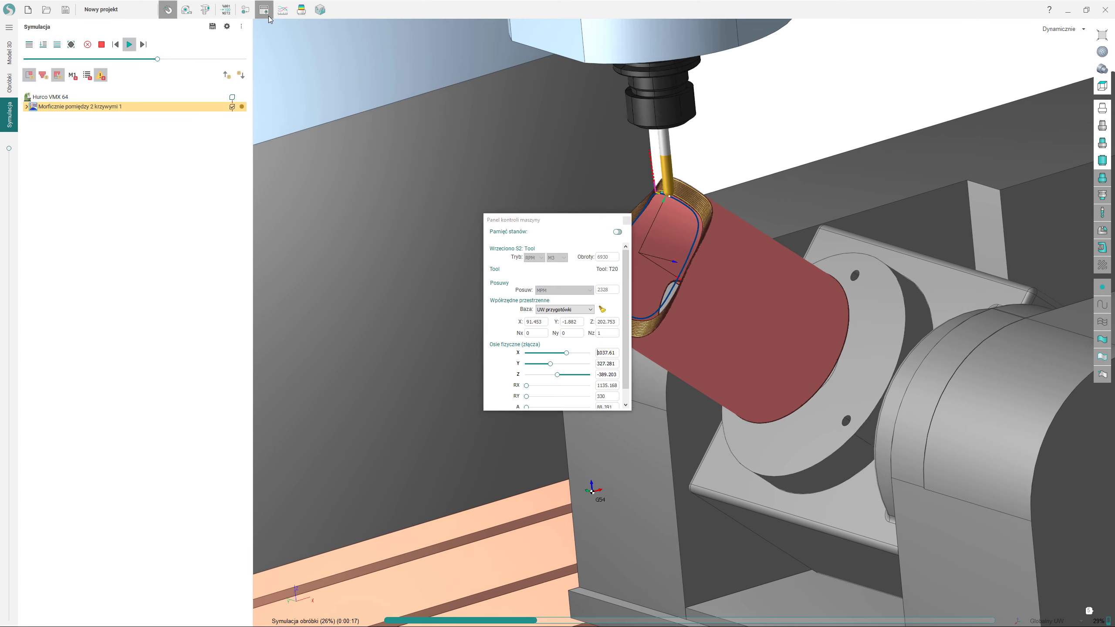
Examine the axis movement graph of the morph operation at several points along the toolpath.
left_click(284, 17)
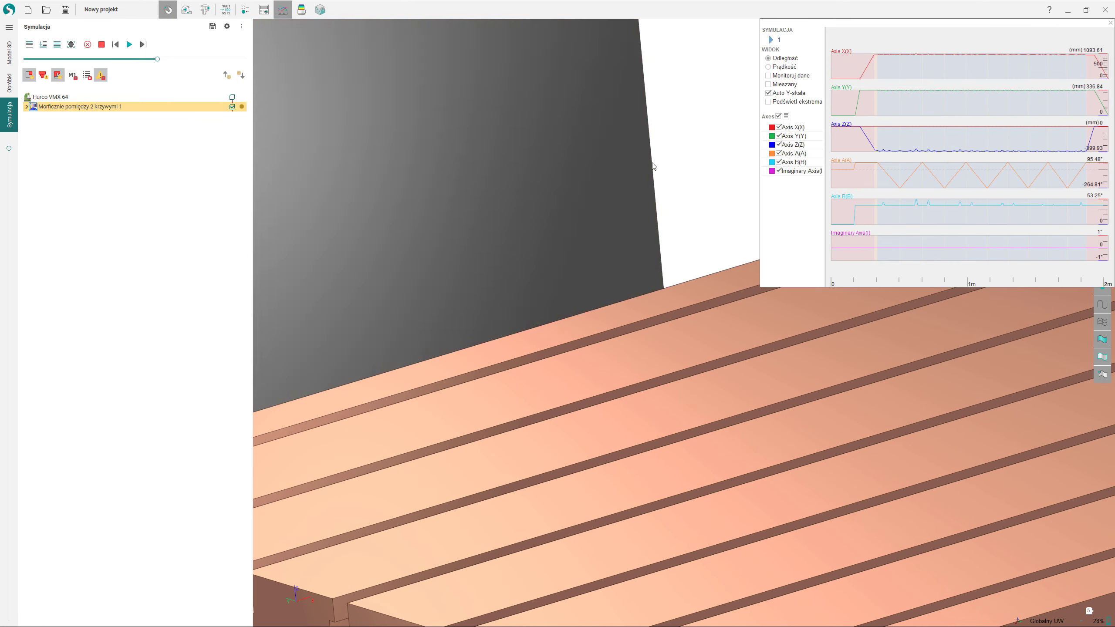
scroll(654, 166, "down", 3)
middle_click_drag(607, 229, 166, 418)
left_click(862, 54)
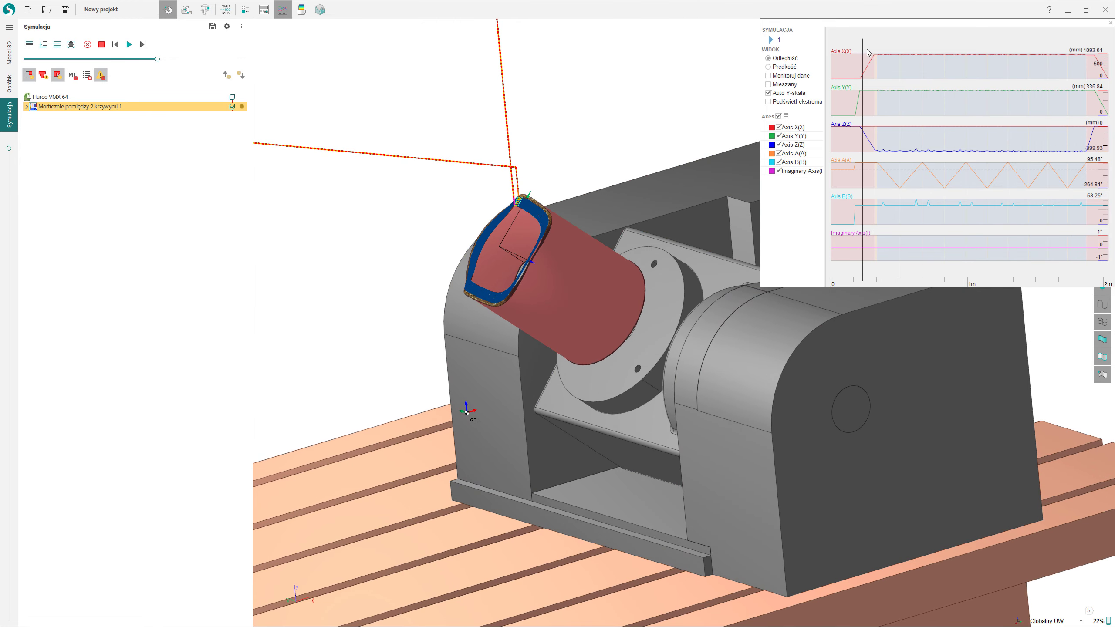
left_click_drag(875, 29, 741, 133)
left_click_drag(745, 203, 947, 149)
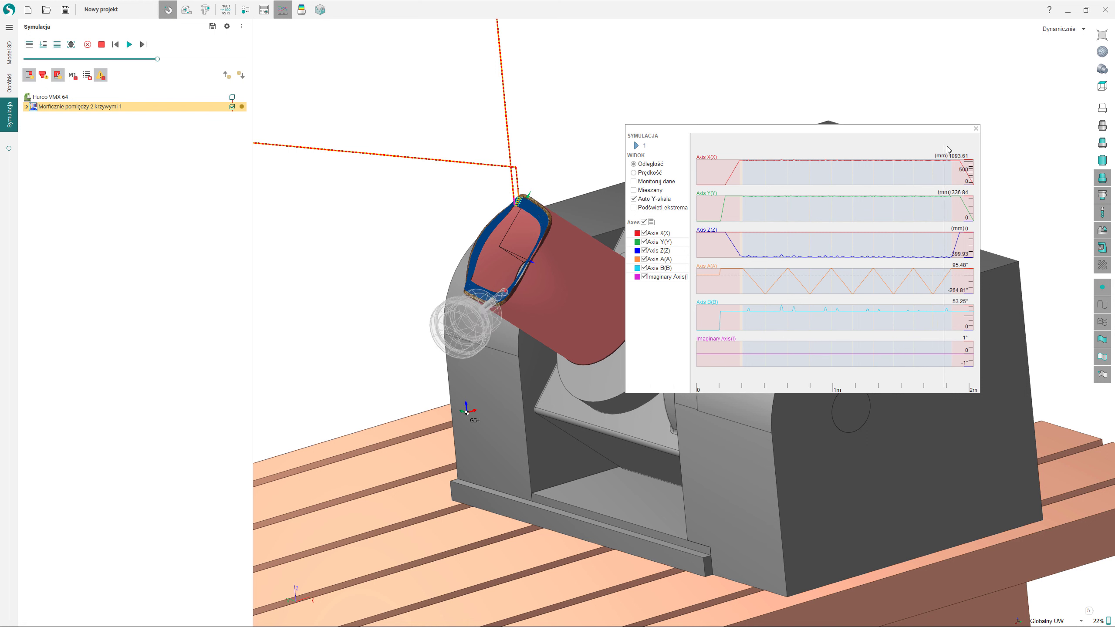
left_click(975, 129)
Add a 5D contouring (Konturowanie 5D) finishing operation and rotate machine axis A to -150° in its setup.
left_click(10, 83)
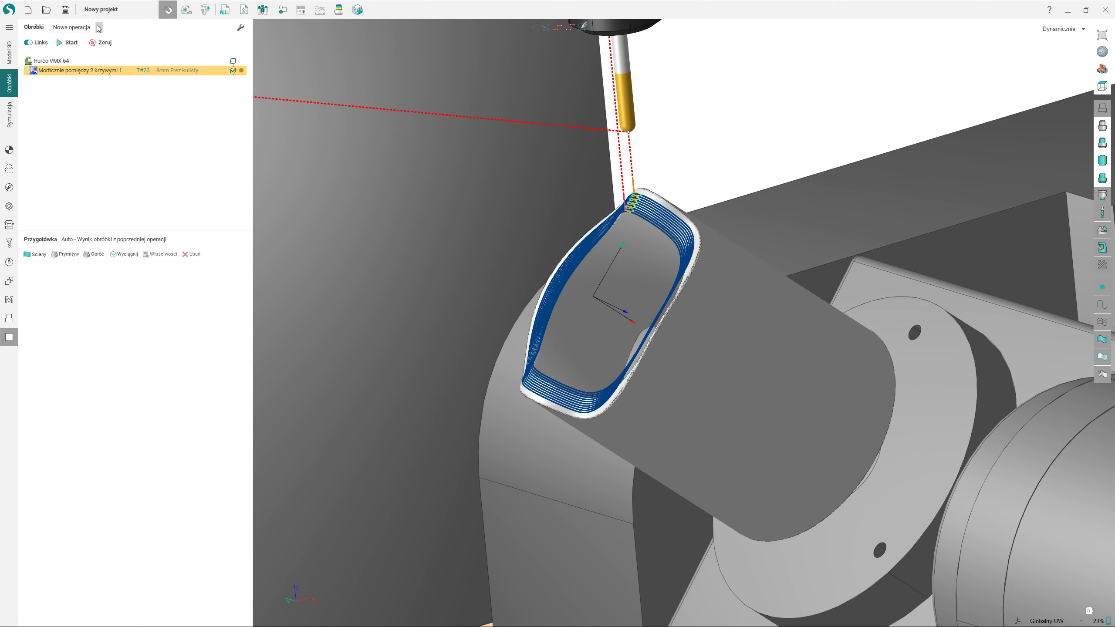
left_click(98, 27)
mouse_move(110, 74)
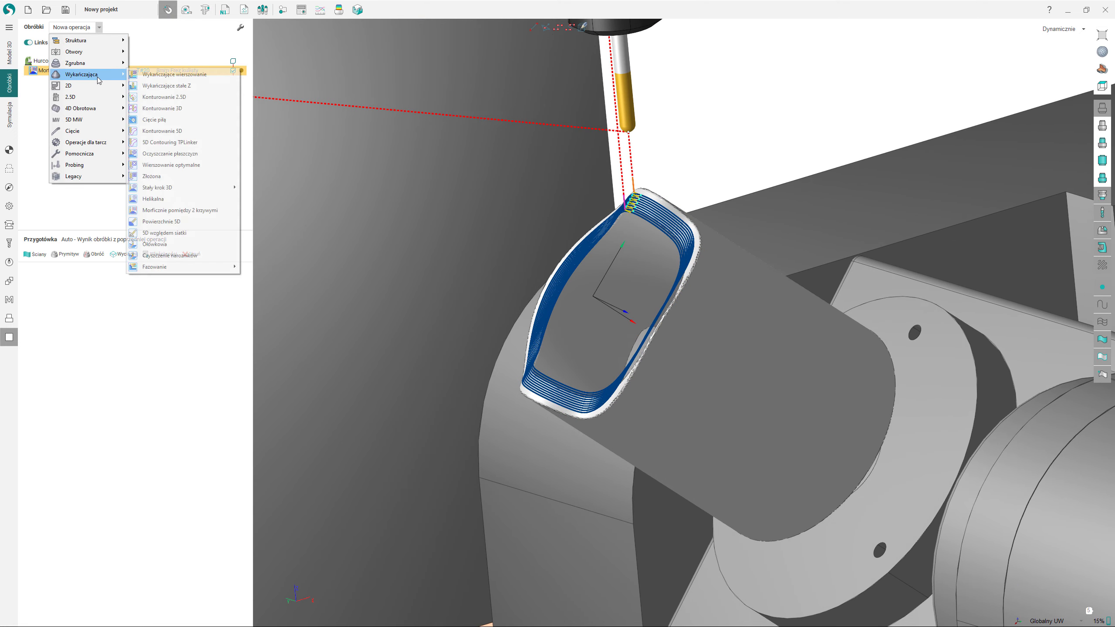
left_click(206, 132)
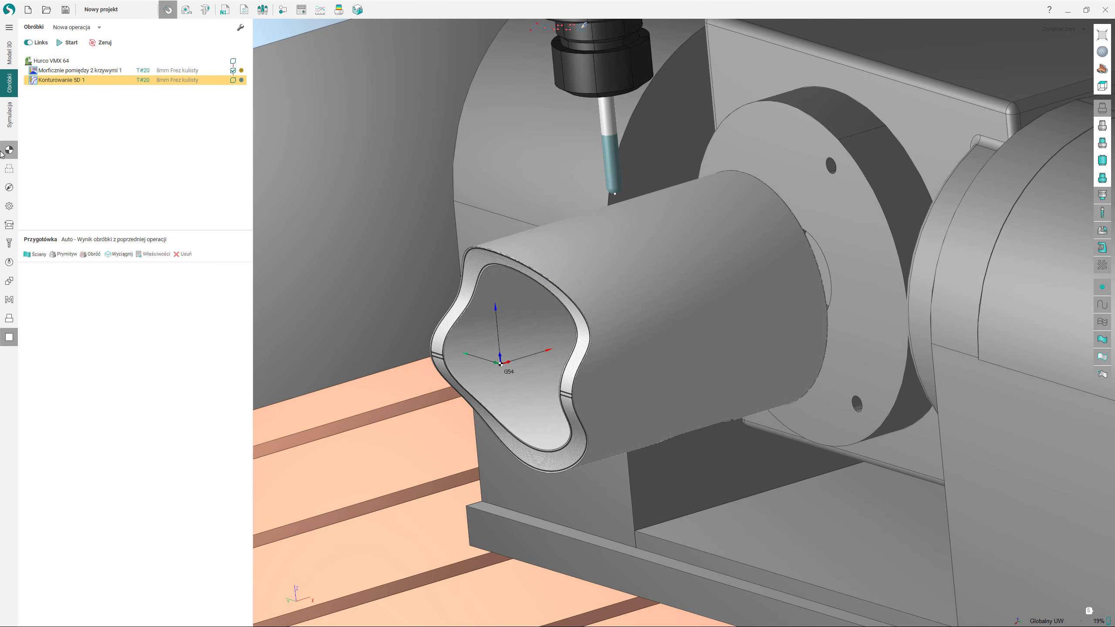
left_click(3, 152)
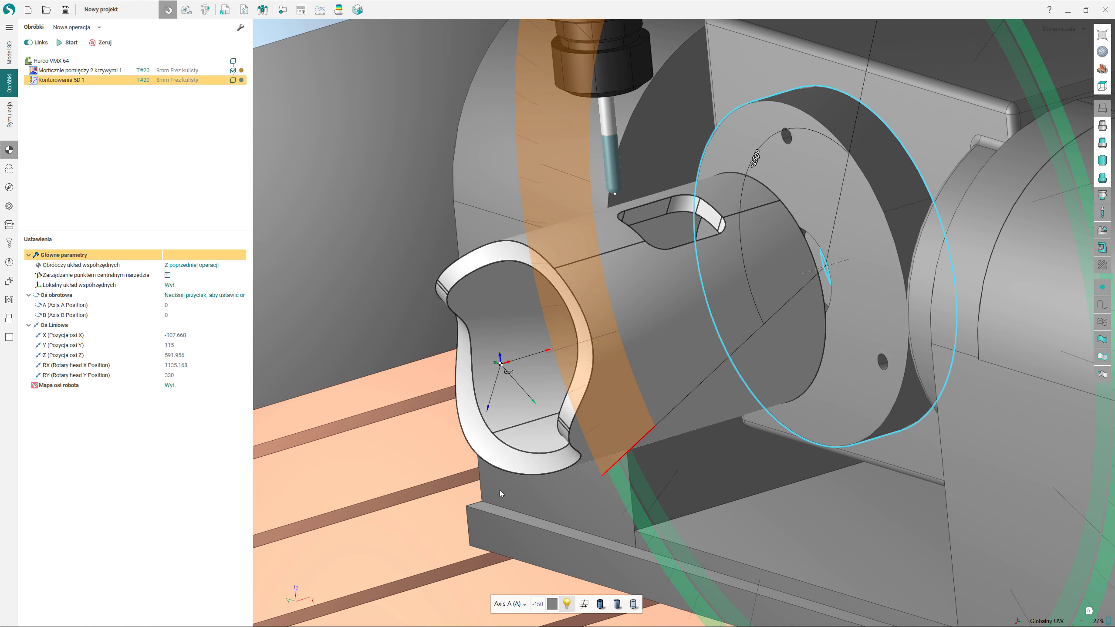
left_click(639, 237)
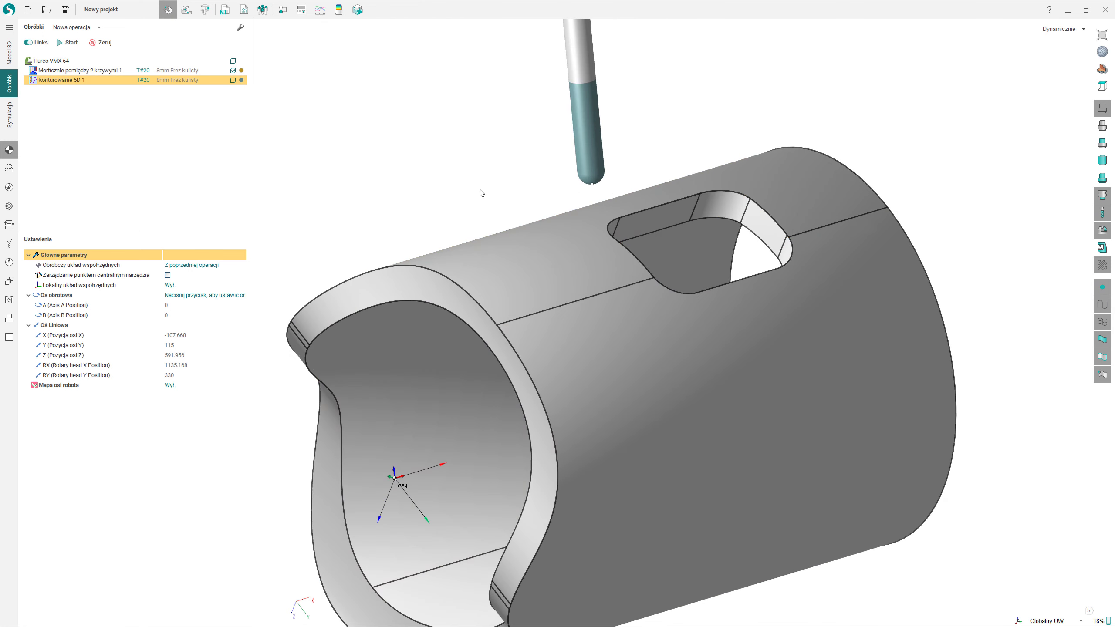
Assign the edge chain around the tube's side window as the curve to machine in the 5D contouring operation.
left_click(14, 172)
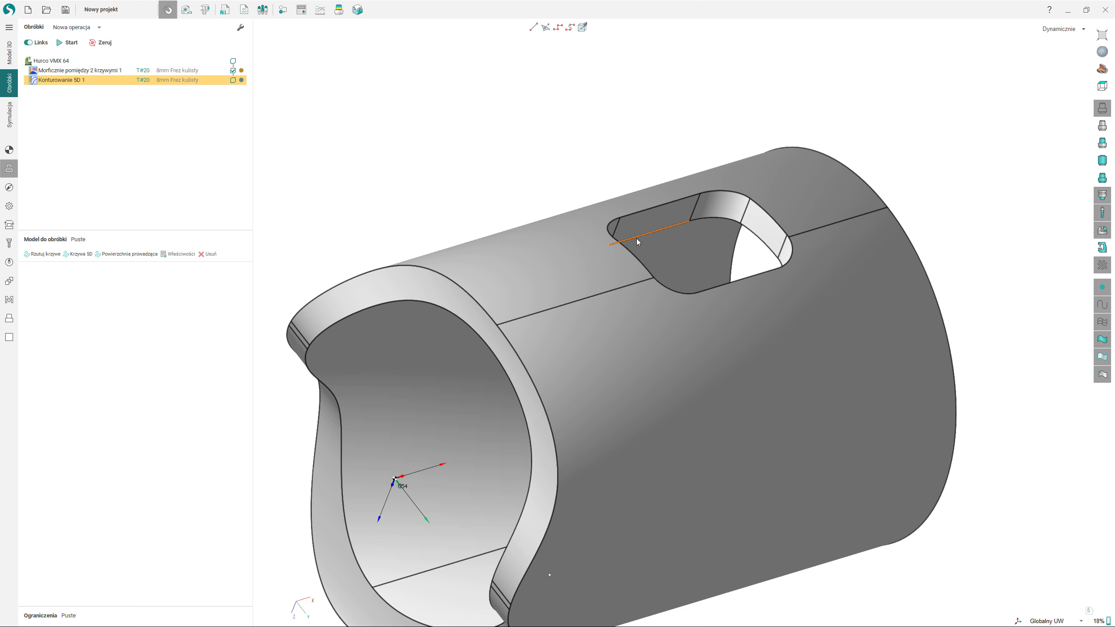
left_click(48, 255)
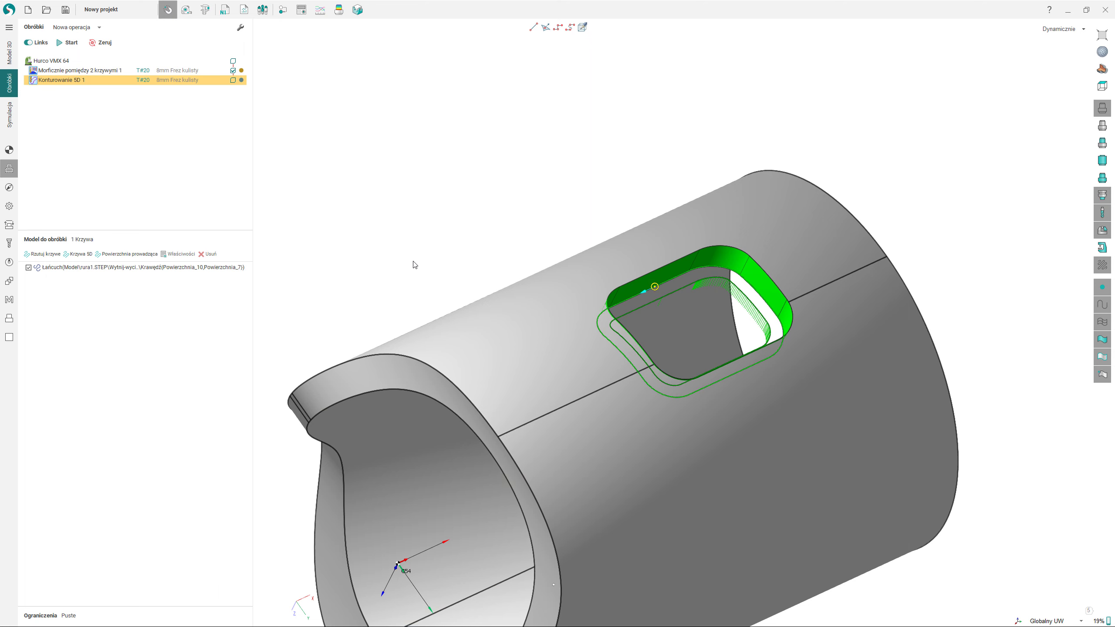
middle_click_drag(555, 220, 577, 186)
right_click_drag(578, 186, 584, 190)
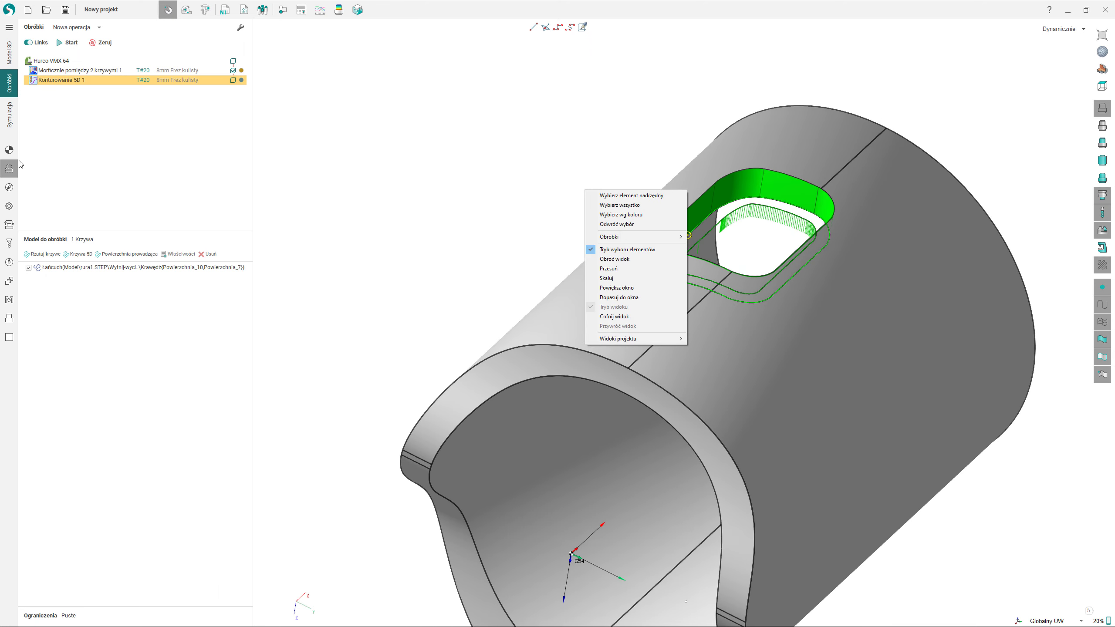
Set the tool orientation of the 5D contouring strategy to side (Bok).
left_click(16, 183)
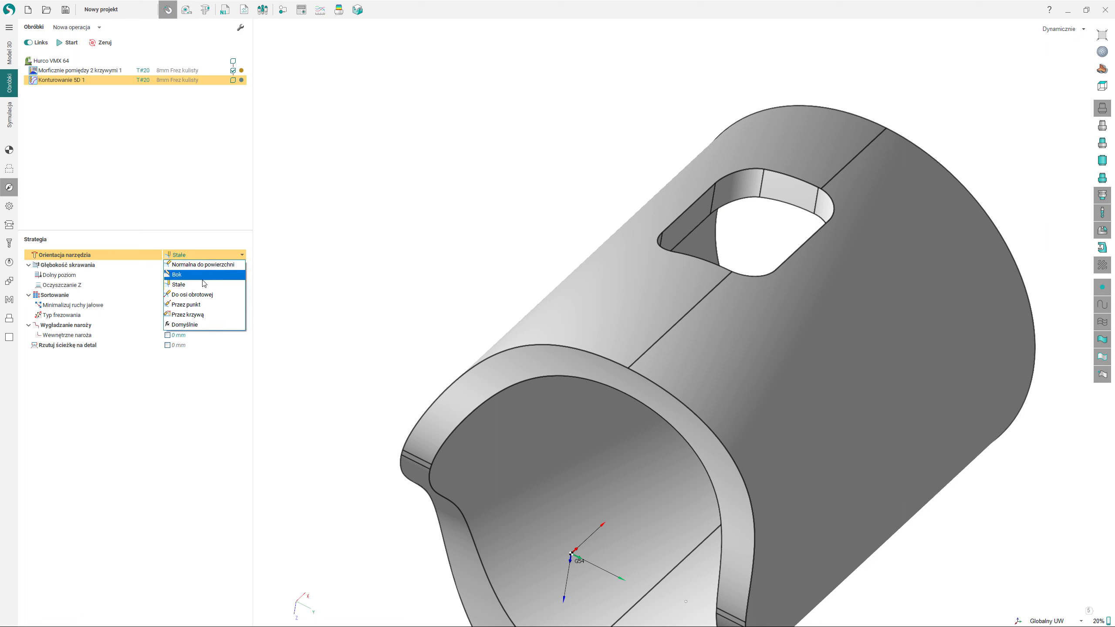
left_click(203, 278)
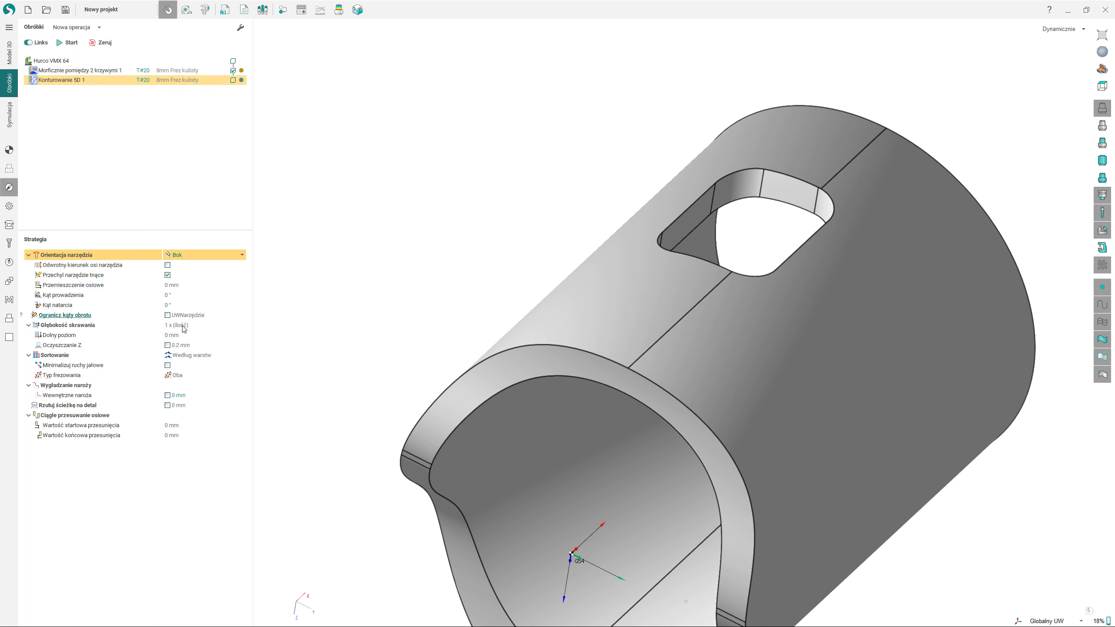
left_click(9, 207)
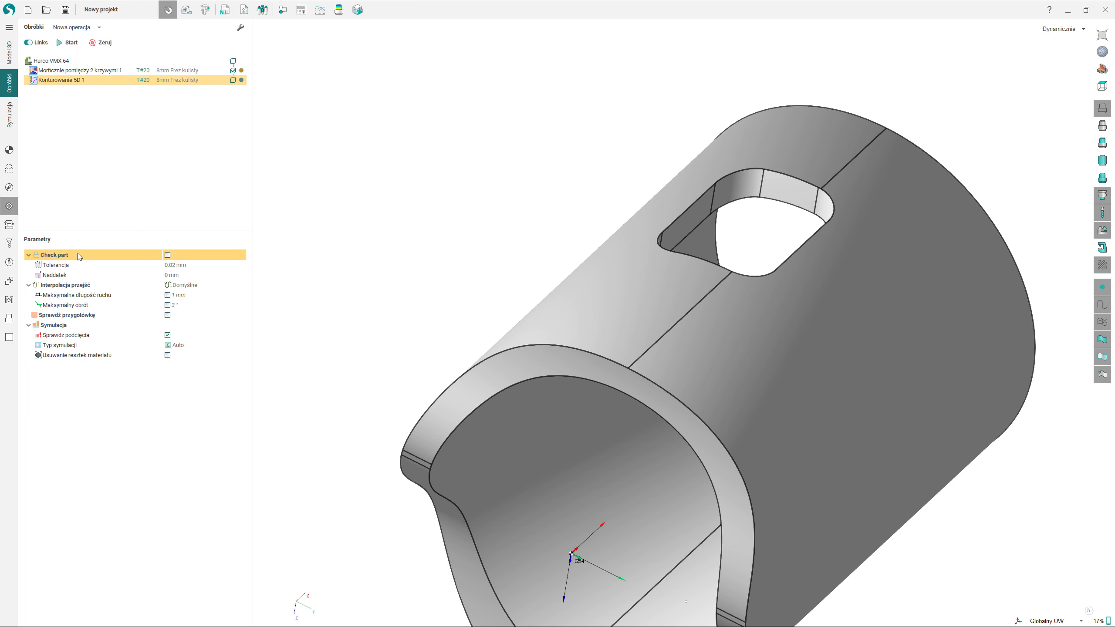
Set the contouring operation's safe surface to cylinder (Walec) and both plunge and retract to along the normal (Według normalnej).
left_click(10, 225)
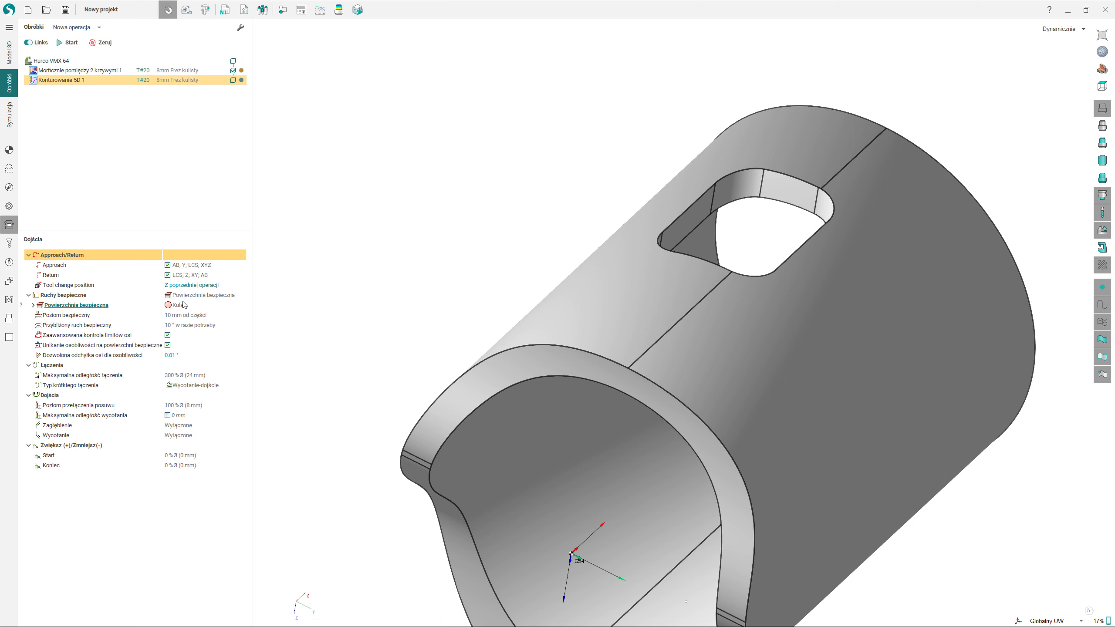
left_click(184, 305)
left_click(192, 325)
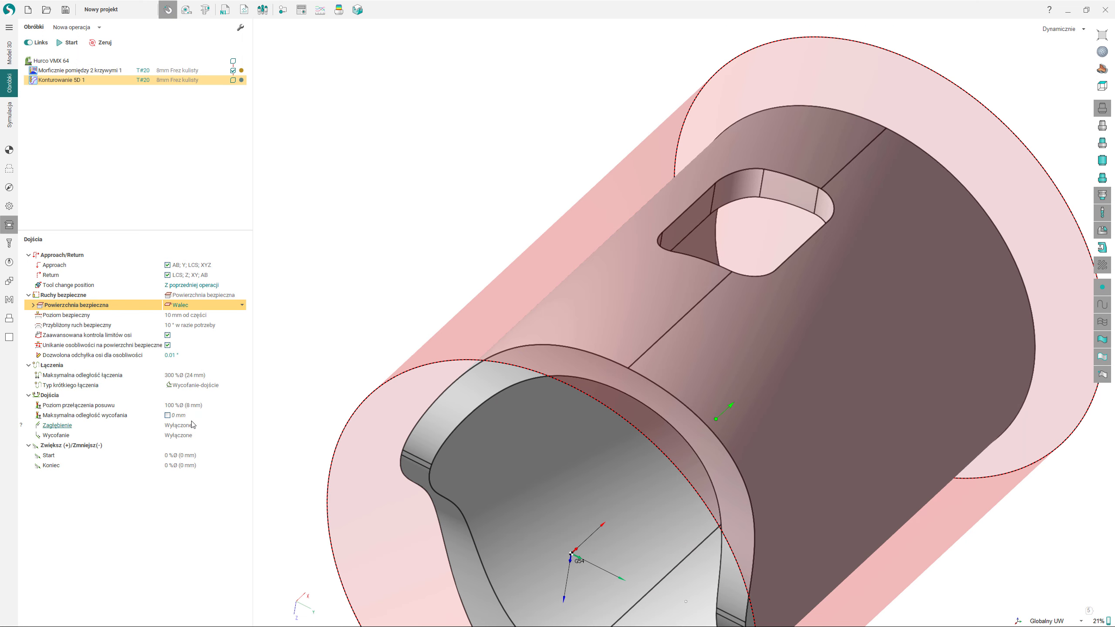
left_click(186, 428)
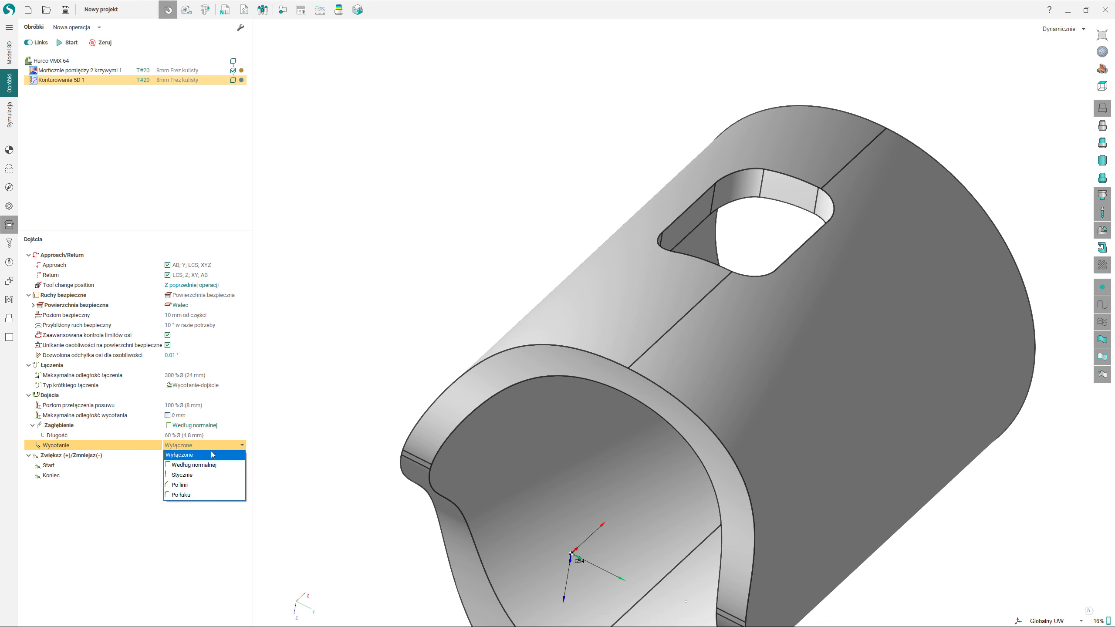
Calculate the 5D contouring toolpath for the window and open the machining simulation.
left_click(67, 46)
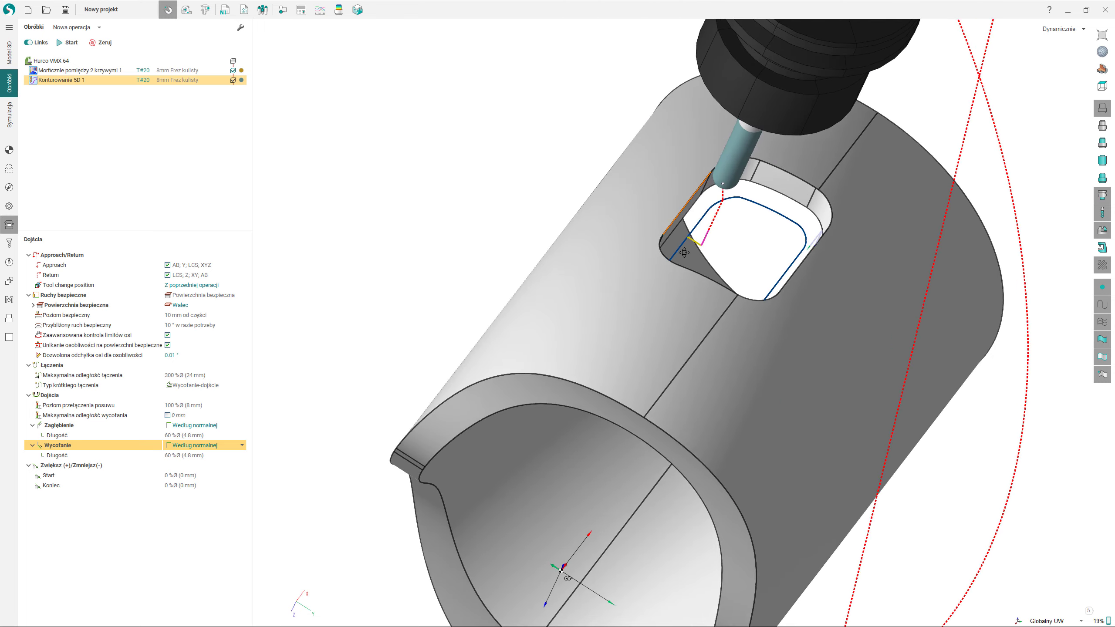
left_click(3, 116)
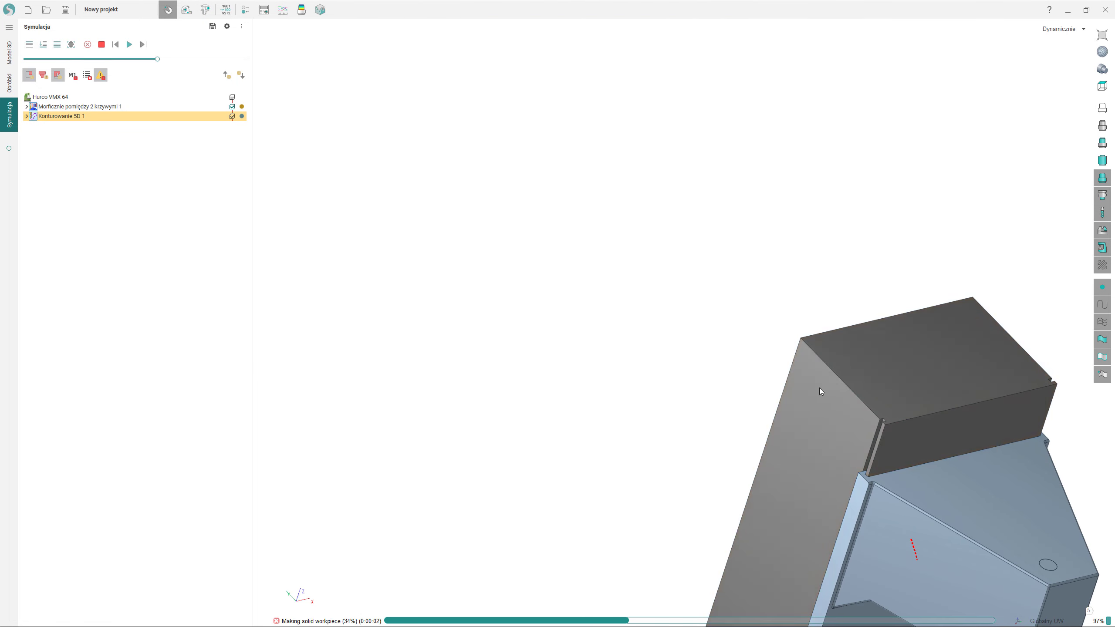
Run the machining simulation of the 5D contouring operation on the tube's side window.
middle_click_drag(710, 350, 770, 452)
scroll(763, 443, "up", 8)
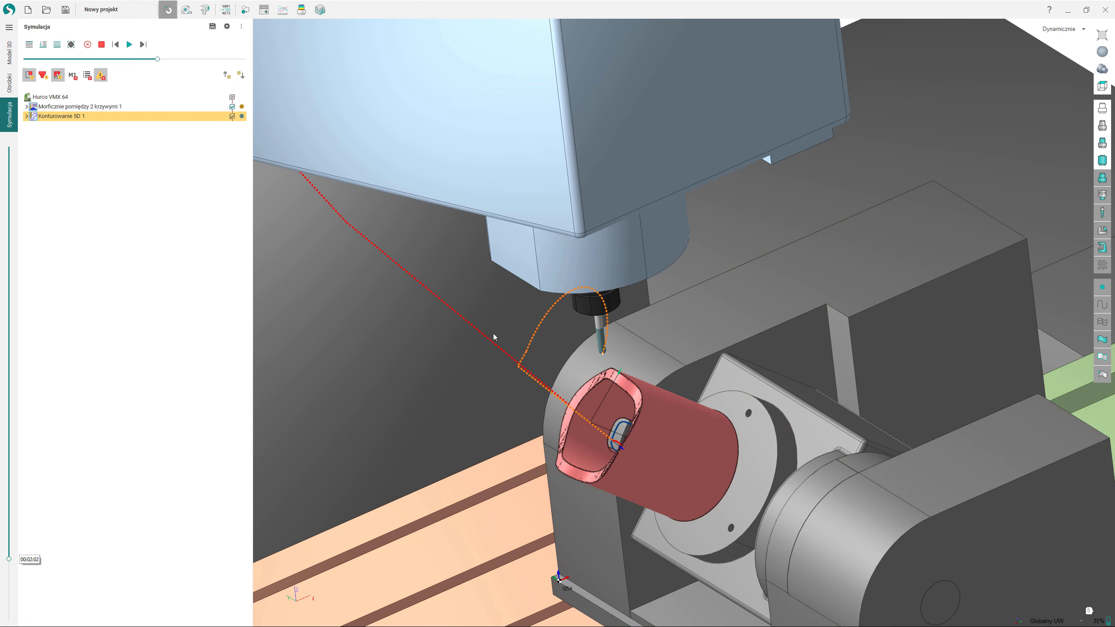
left_click(129, 45)
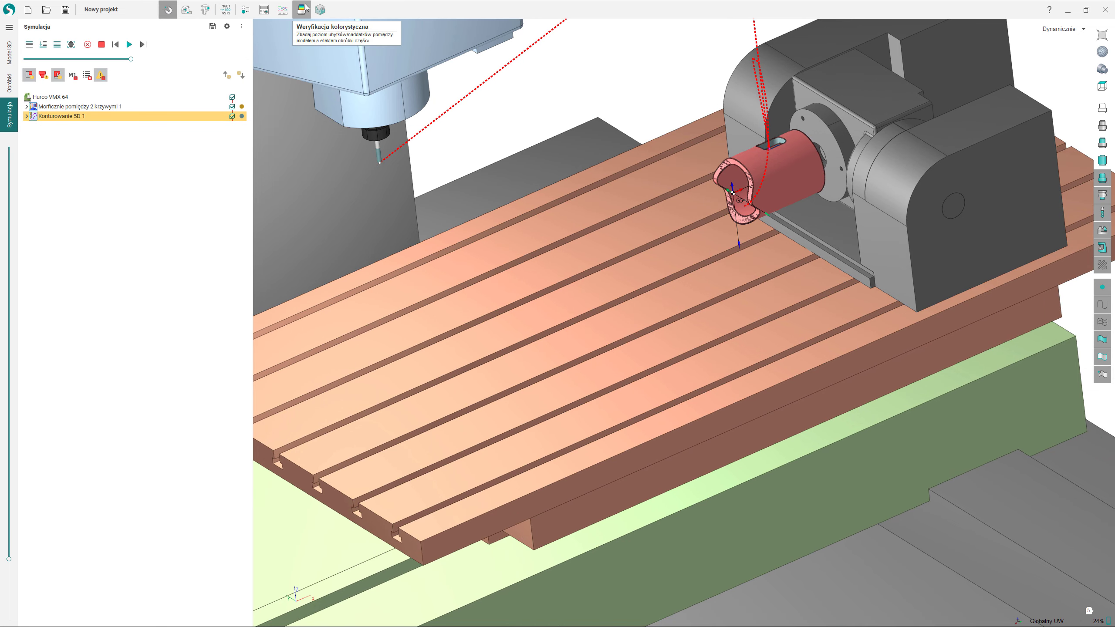
Check the machined tube with colour verification (Weryfikacja kolorystyczna), showing the workpiece and hiding the part model, and turn the verification off.
left_click(302, 9)
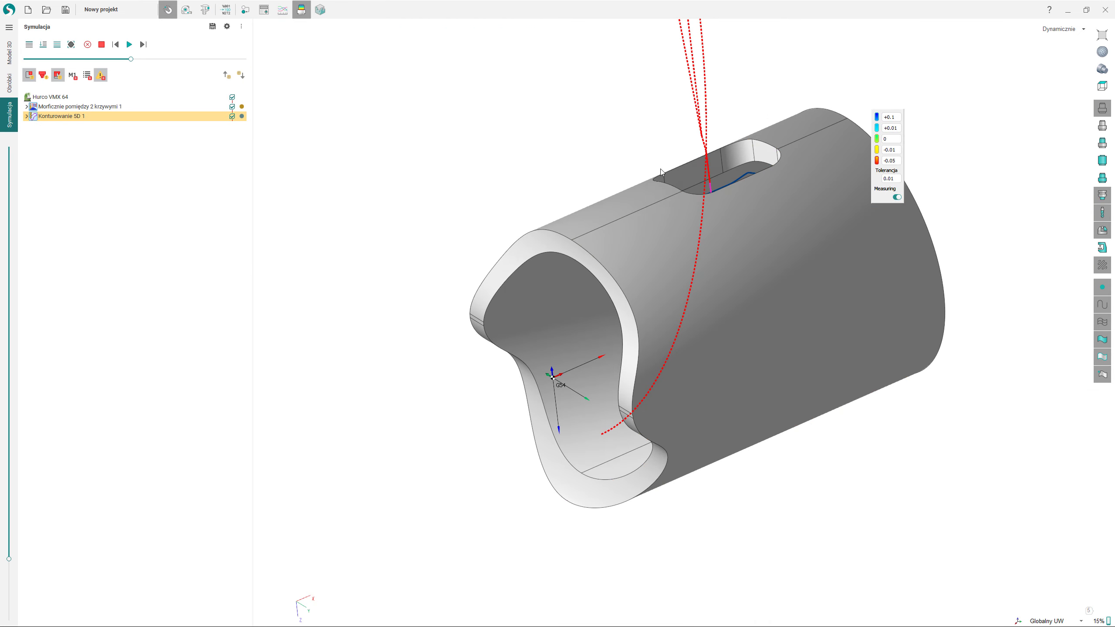
scroll(660, 169, "down", 3)
middle_click_drag(667, 178, 627, 191)
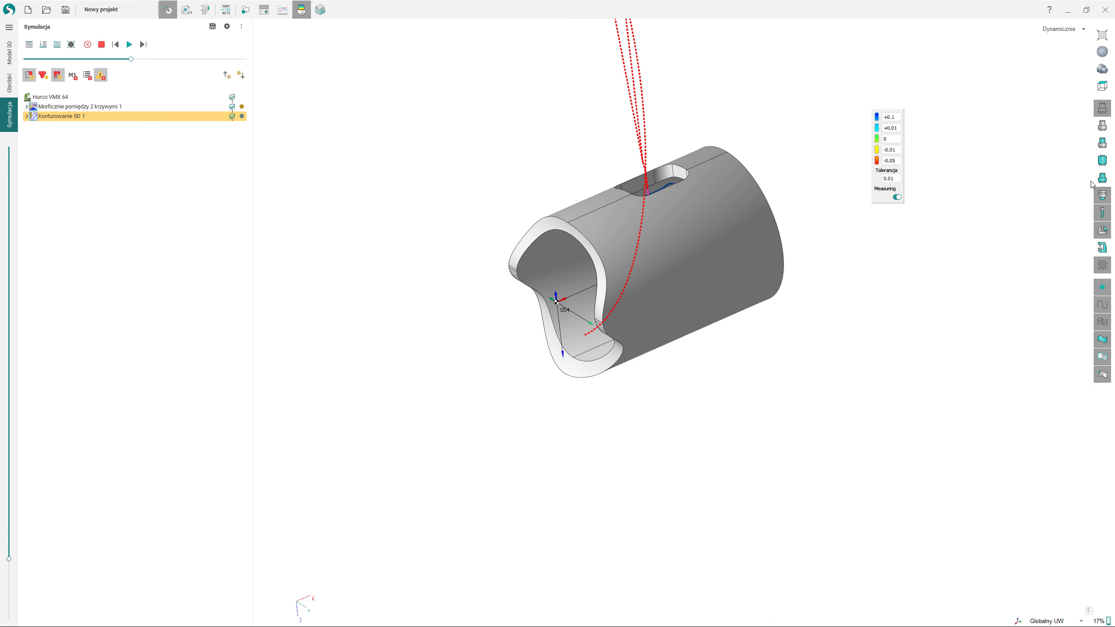
scroll(675, 192, "up", 5)
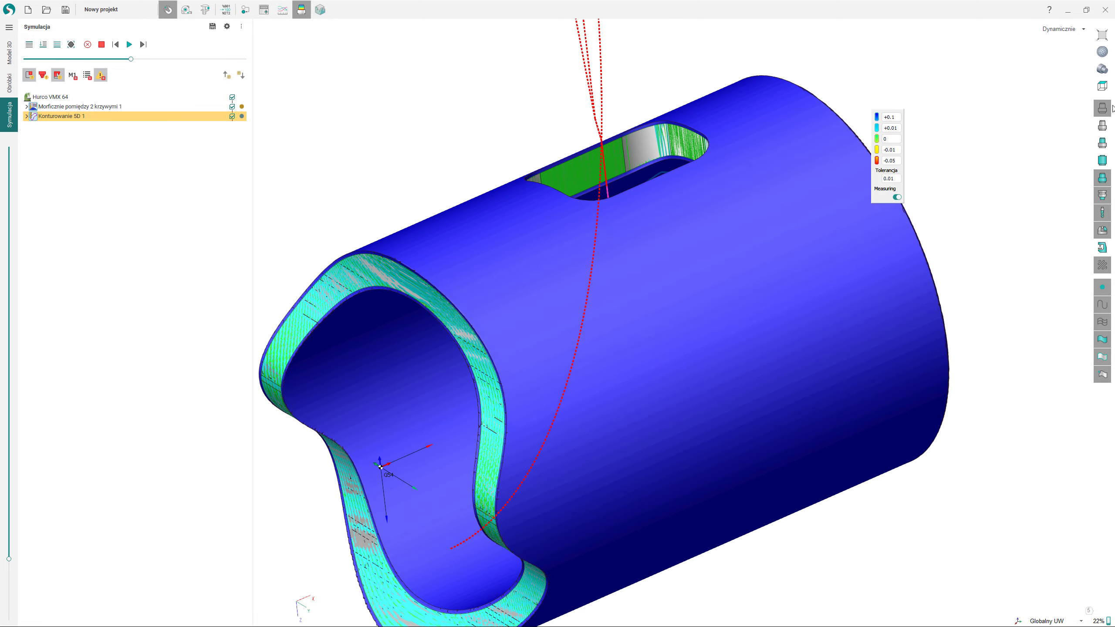
left_click(1101, 111)
middle_click_drag(577, 147, 398, 117)
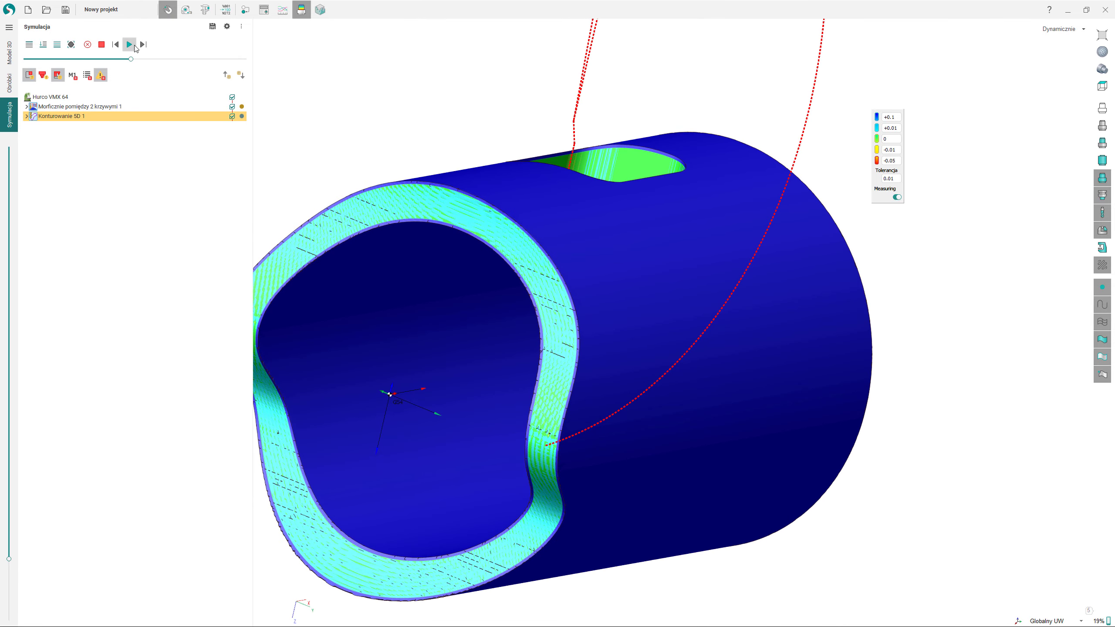
left_click(302, 11)
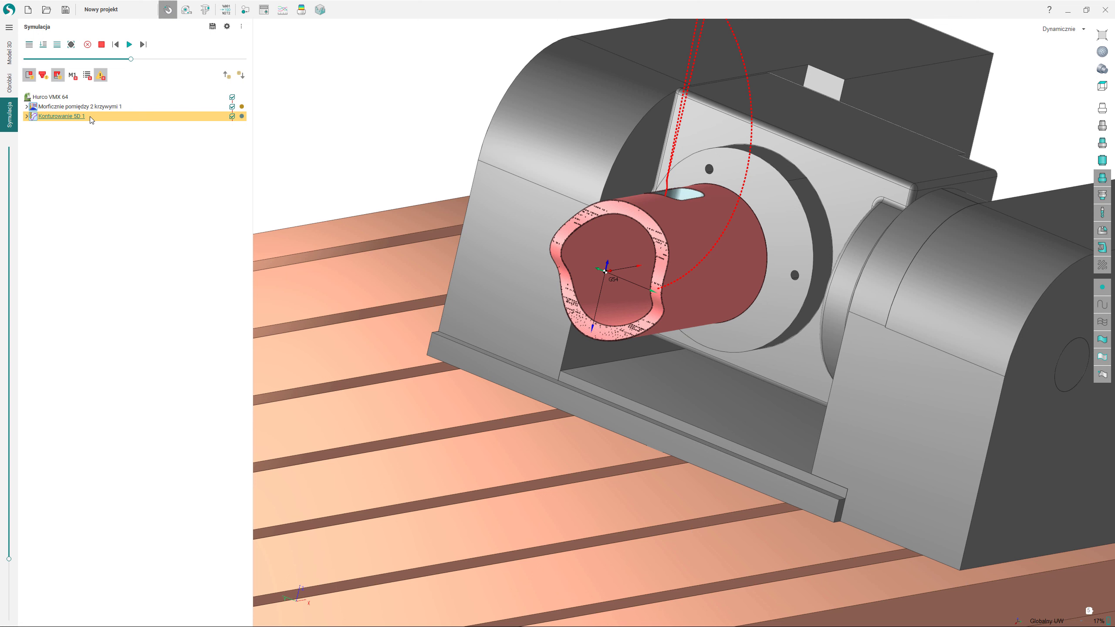
Show the machine axis movement chart beside the tube, replay the 5D contouring simulation with it, and close the chart.
left_click(276, 16)
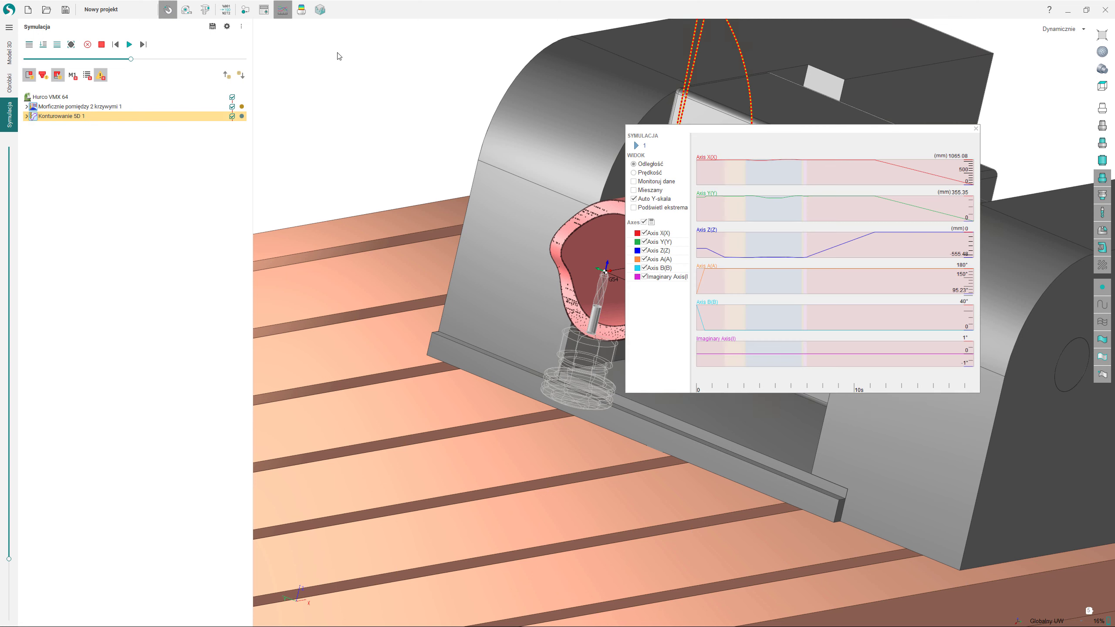
left_click_drag(721, 132, 811, 304)
left_click(129, 44)
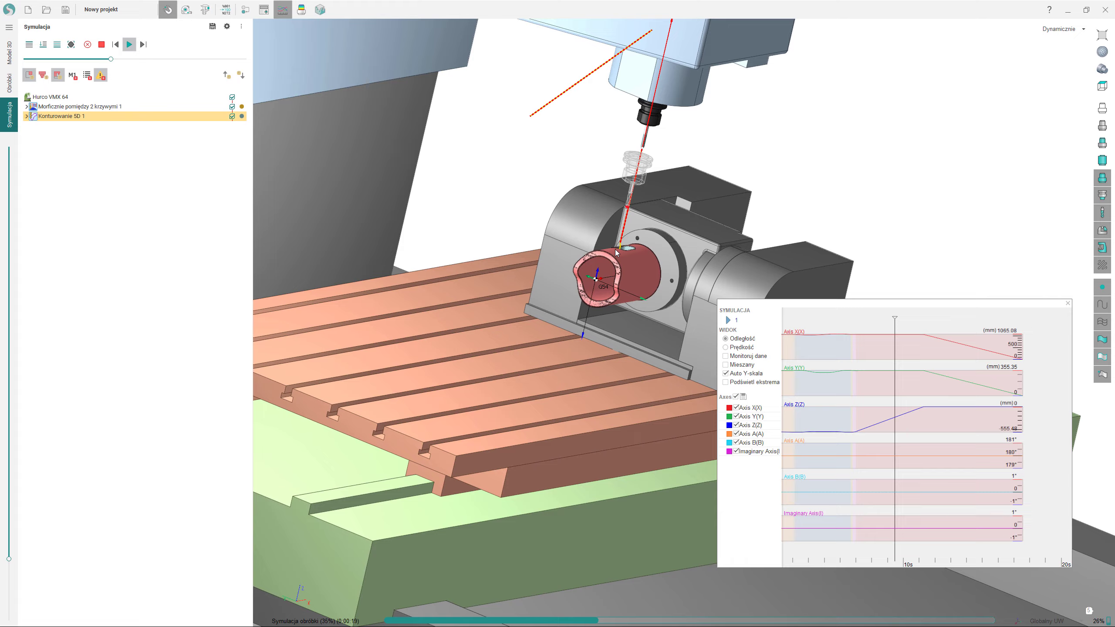
middle_click_drag(615, 250, 609, 267)
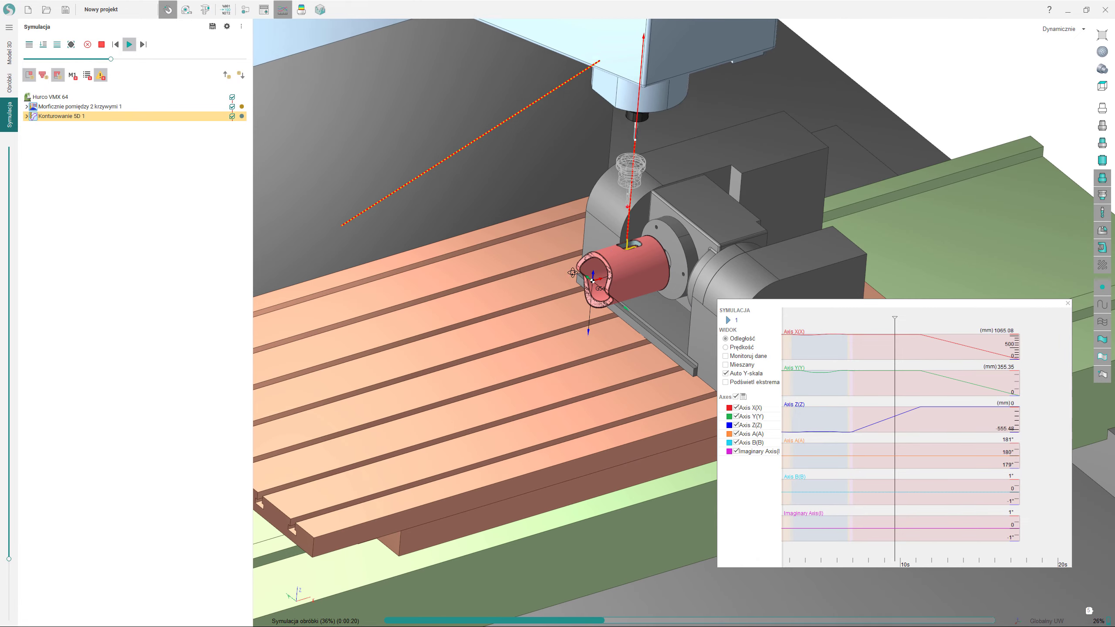
scroll(616, 249, "up", 8)
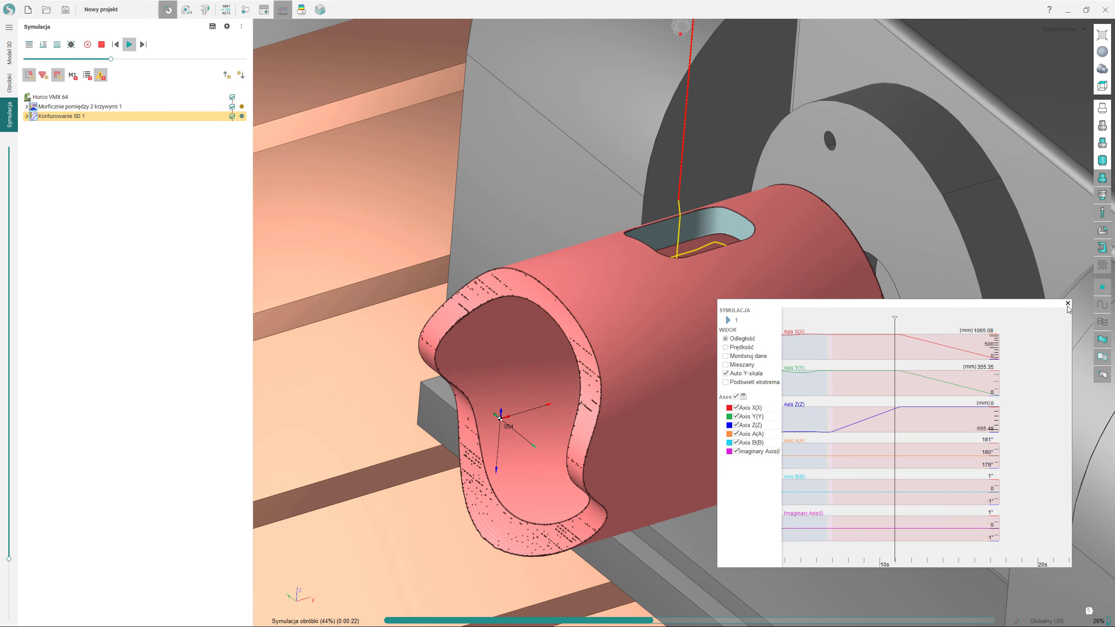
left_click(1067, 304)
Examine the machined window and its toolpath from the tube's open end, from inside the bore and from outside.
middle_click_drag(691, 316, 775, 284)
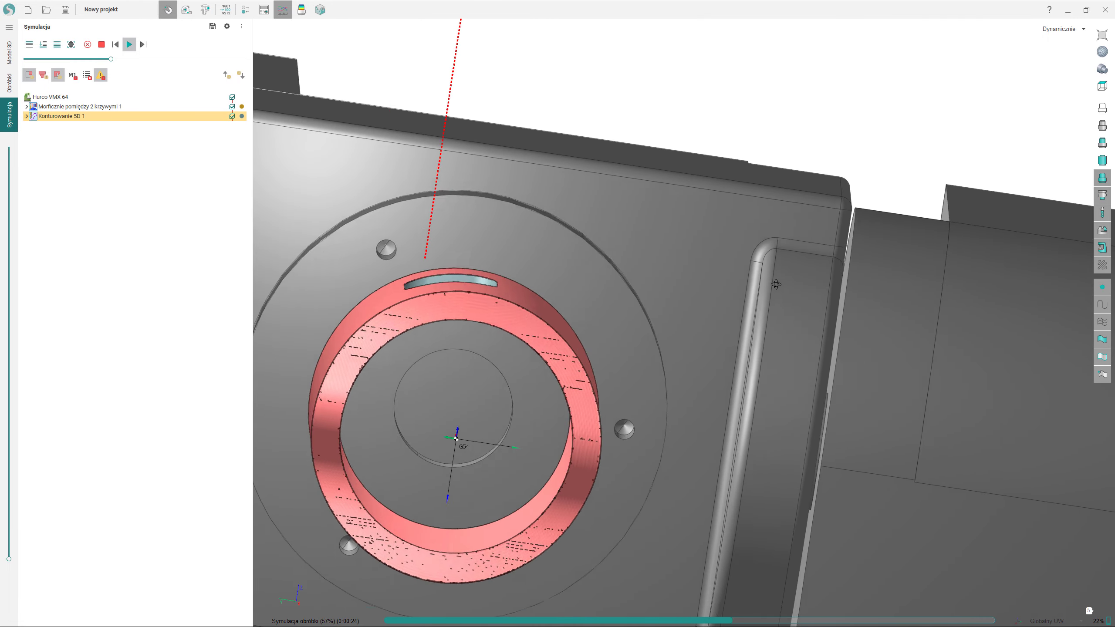
scroll(679, 308, "down", 6)
middle_click_drag(676, 308, 390, 236)
scroll(771, 385, "down", 6)
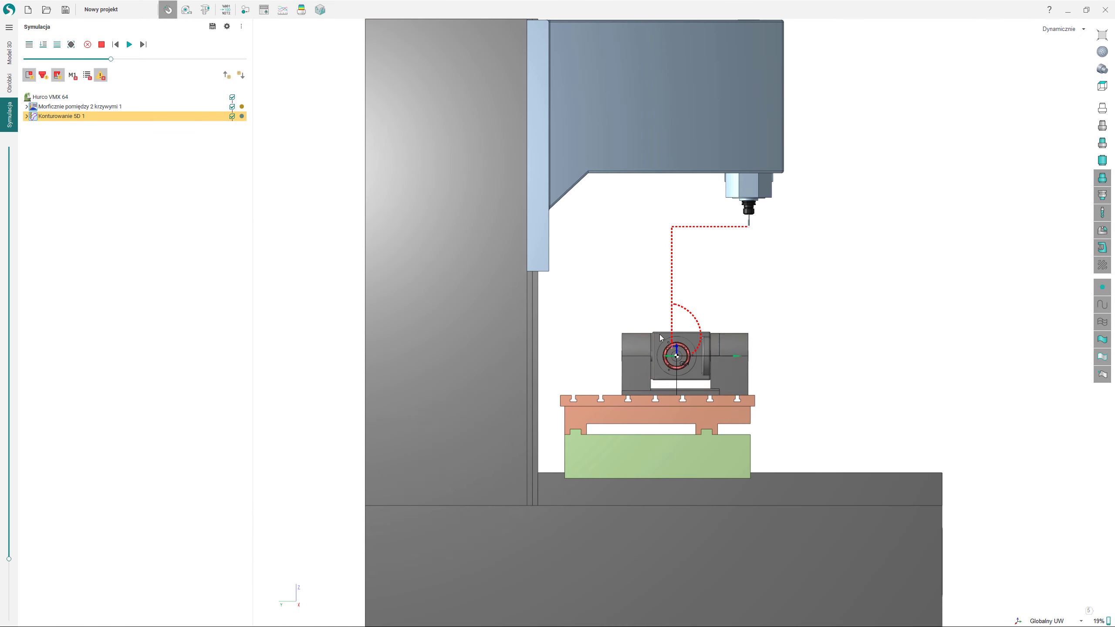
scroll(671, 342, "up", 11)
mouse_move(721, 391)
middle_mouse_down()
mouse_move(732, 420)
mouse_move(727, 381)
mouse_move(710, 402)
middle_mouse_up()
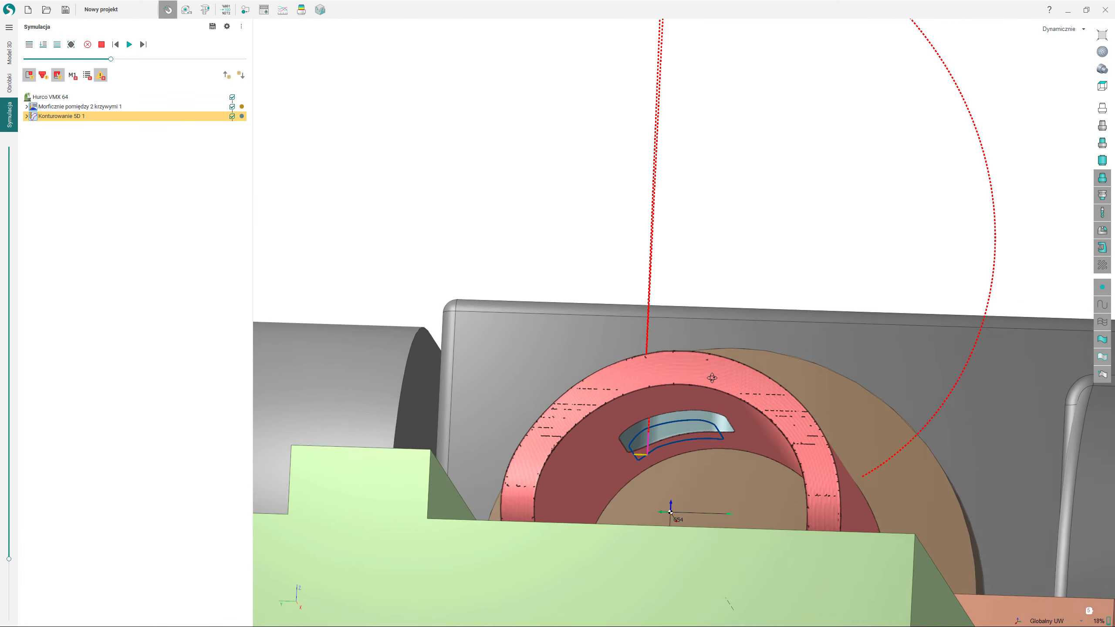
scroll(709, 410, "up", 8)
scroll(750, 395, "down", 7)
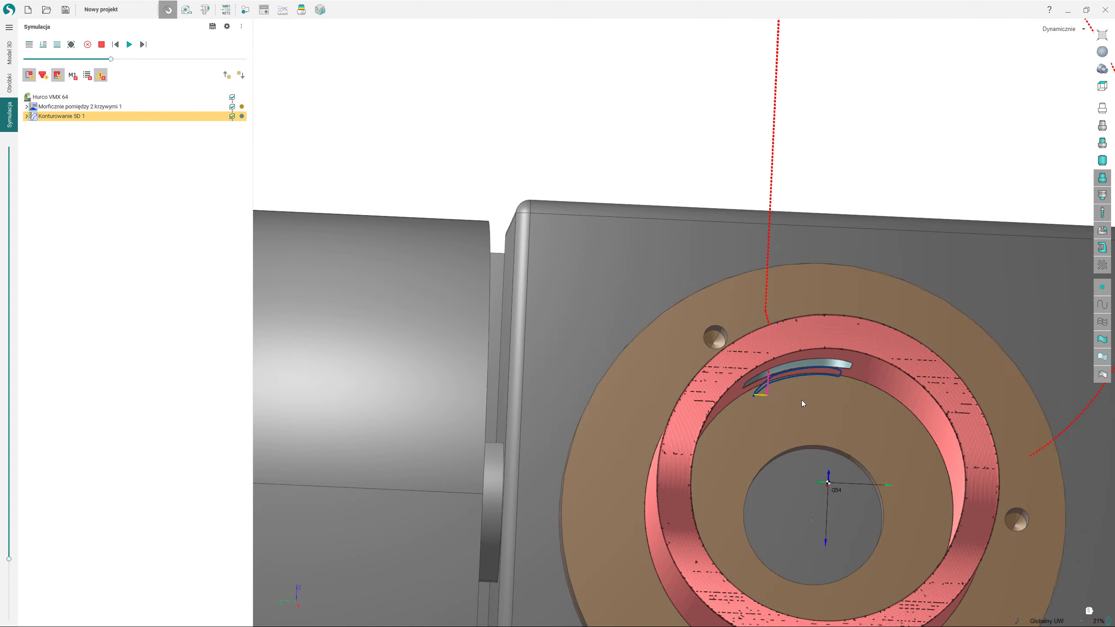
right_click_drag(801, 400, 696, 449)
left_click(537, 347)
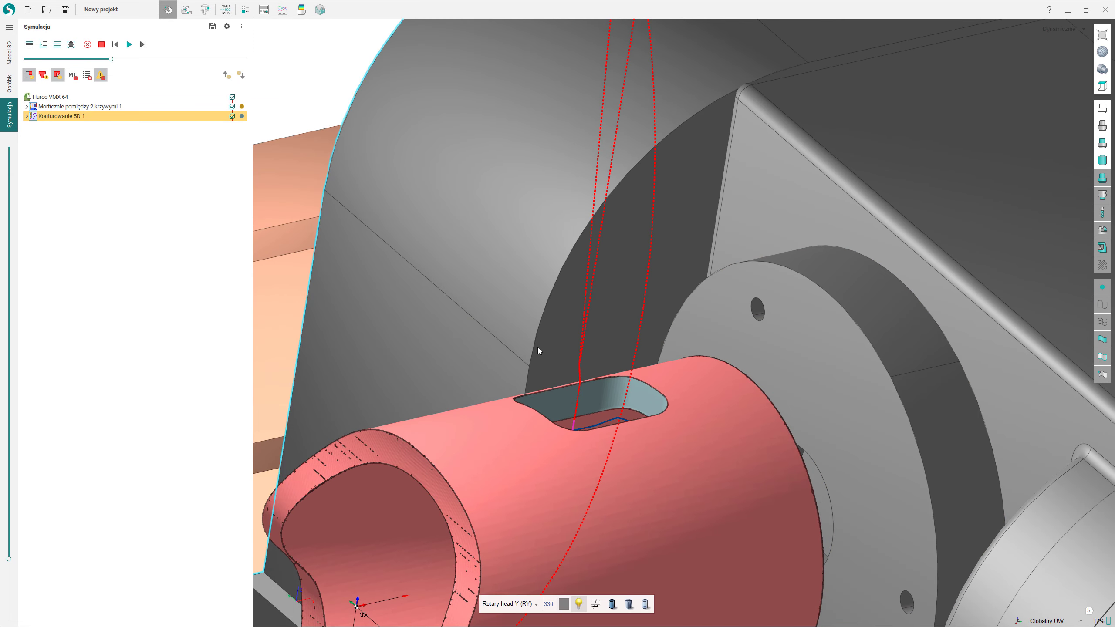